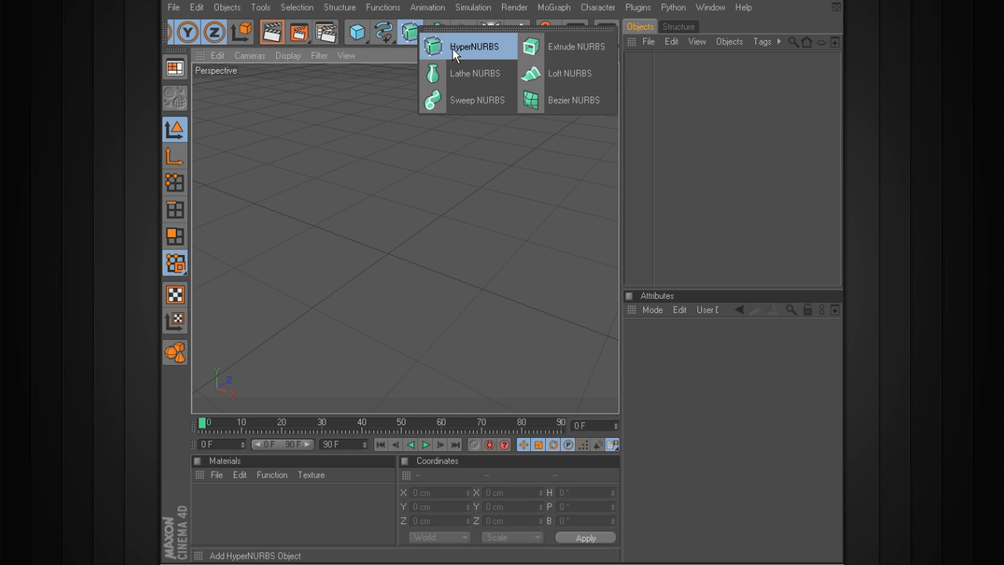
{"action": "left_click", "coordinate": [365, 63]}
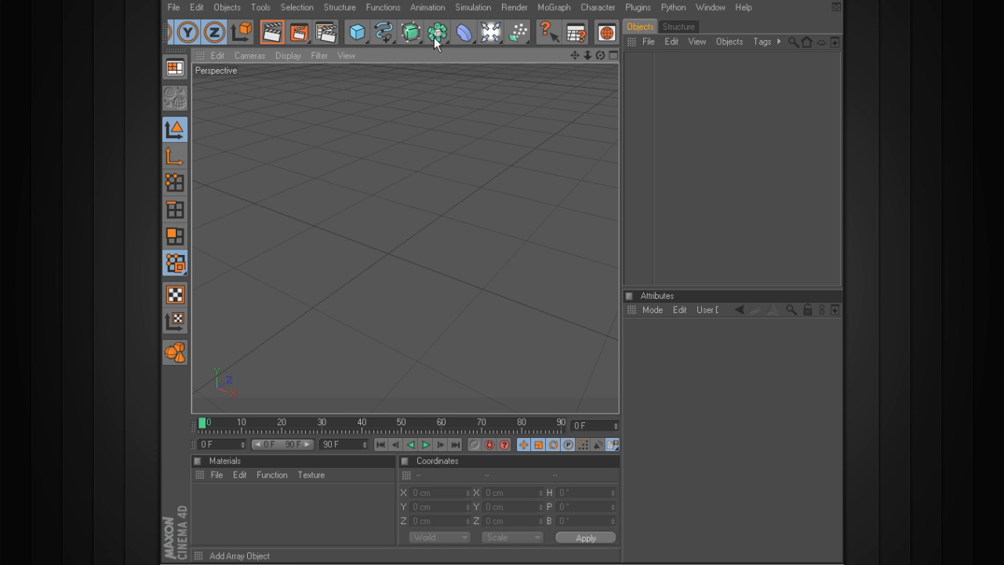
{"action": "left_click", "coordinate": [438, 35]}
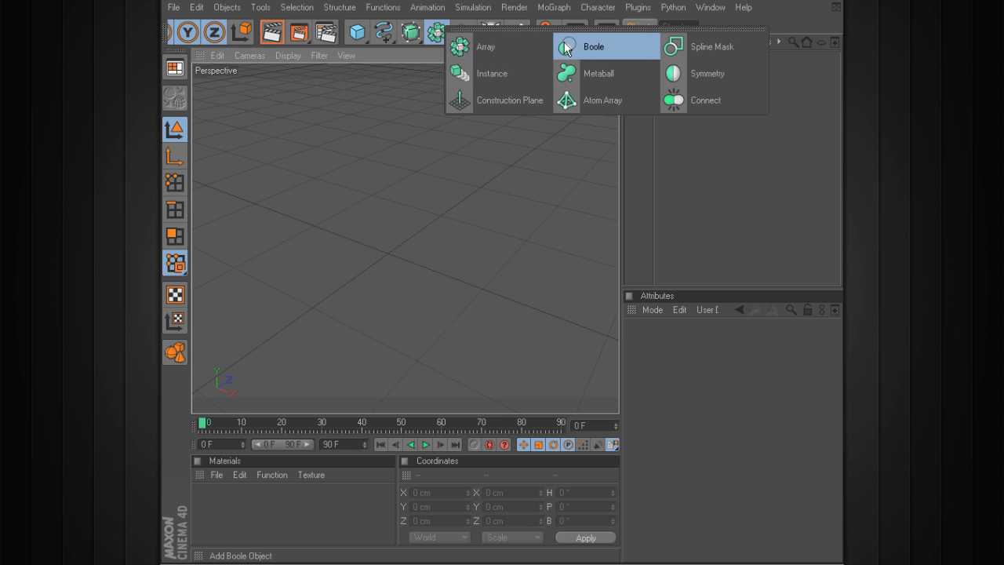
{"action": "left_click", "coordinate": [337, 86]}
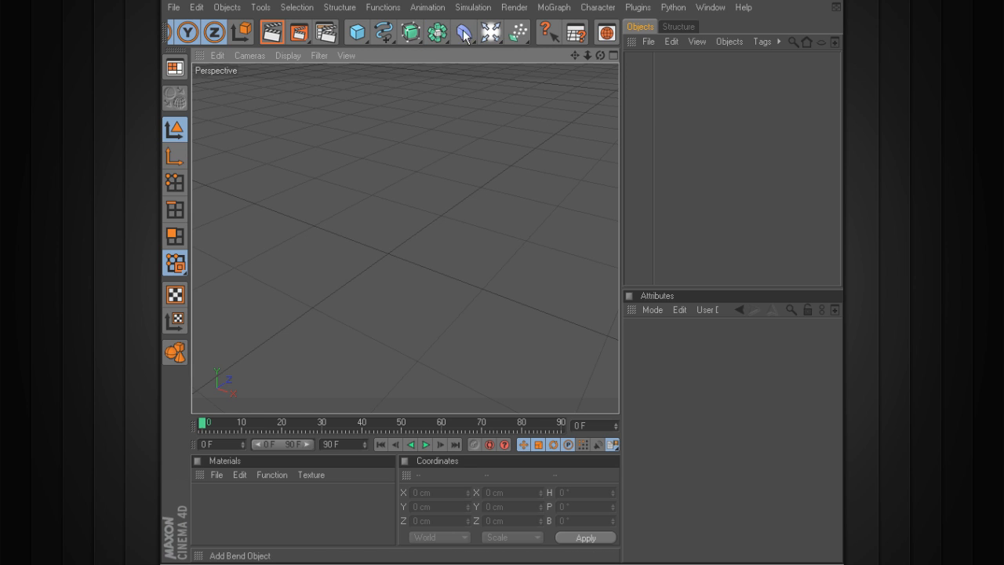
{"action": "left_click", "coordinate": [492, 35]}
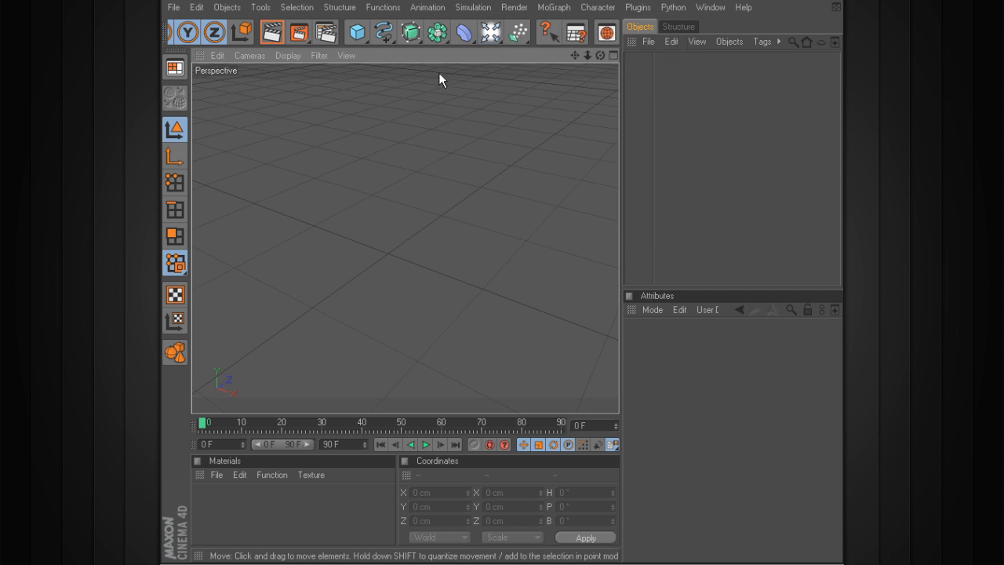
{"action": "left_click", "coordinate": [515, 33]}
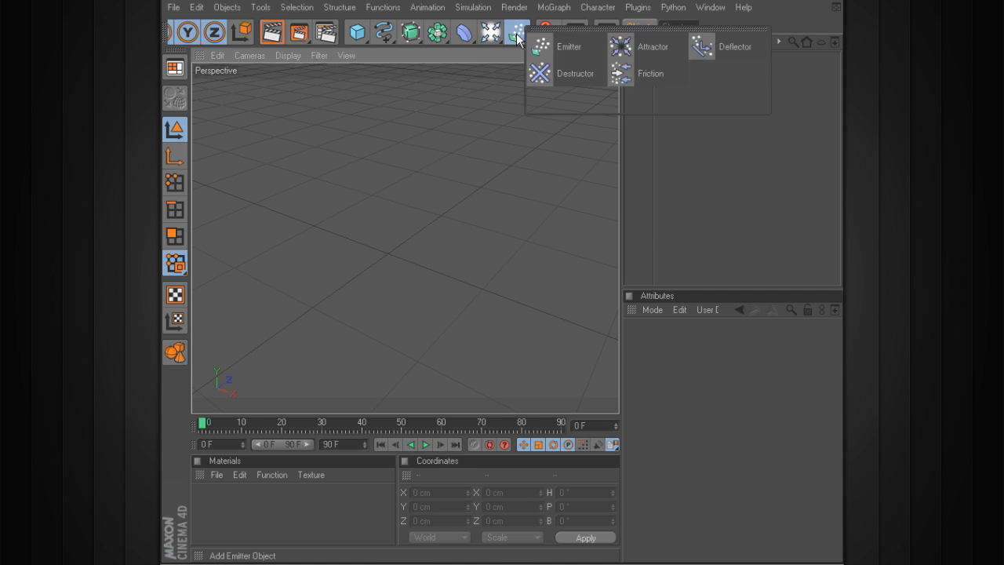
{"action": "left_click", "coordinate": [428, 58]}
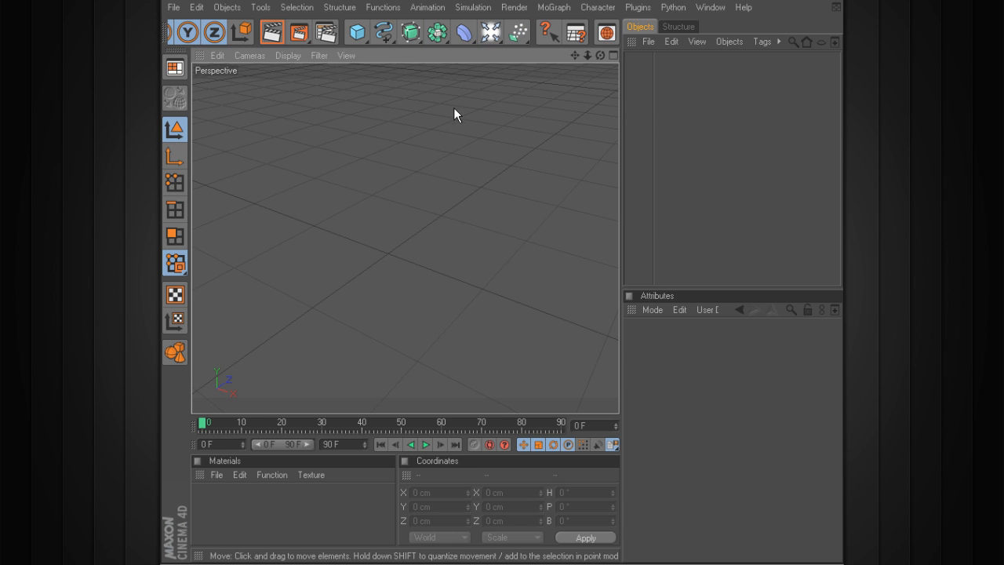
Step: Add a Cylinder primitive to the empty scene
{"action": "left_click", "coordinate": [357, 32]}
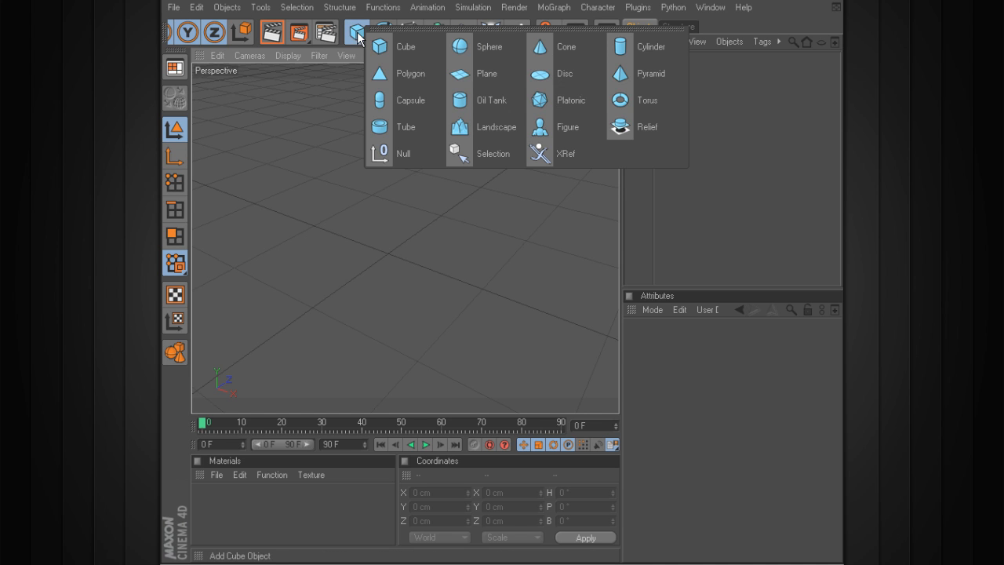
{"action": "left_click", "coordinate": [632, 51]}
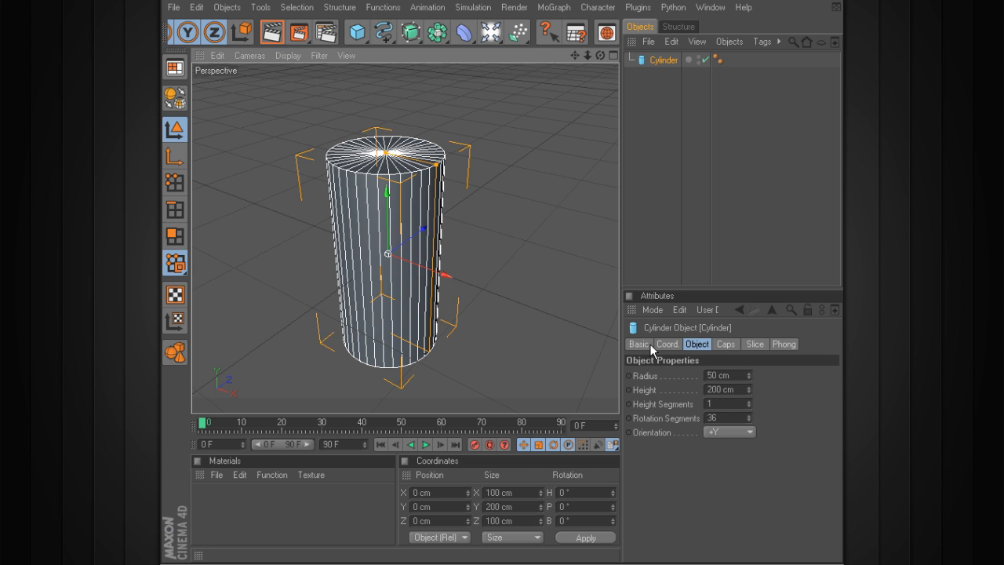
Step: Examine the cylinder's Caps, Slice, Object, Coordinates and Basic properties
{"action": "left_click", "coordinate": [724, 346]}
{"action": "left_click", "coordinate": [756, 345]}
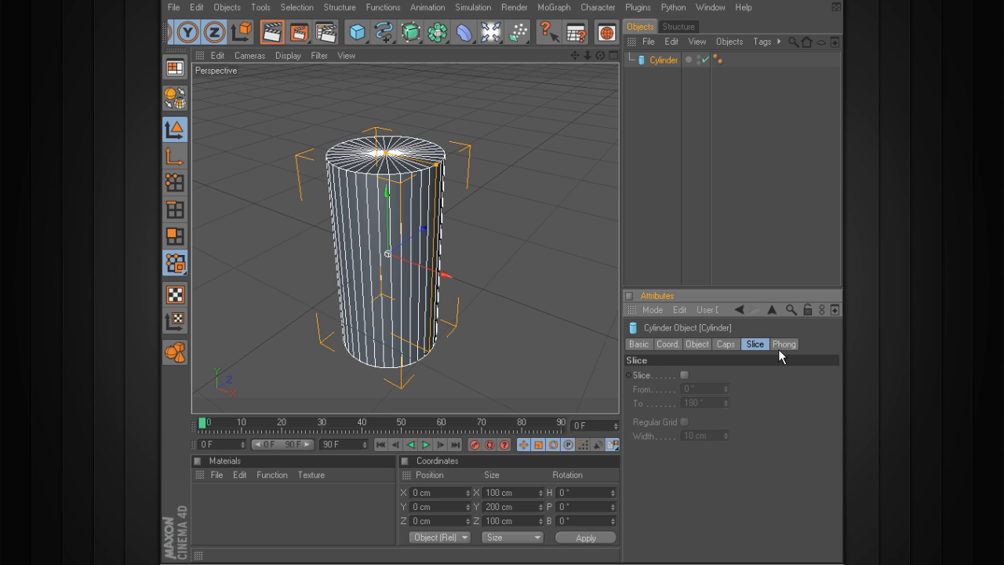
{"action": "left_click", "coordinate": [700, 345]}
{"action": "left_click", "coordinate": [753, 343]}
{"action": "left_click", "coordinate": [696, 346]}
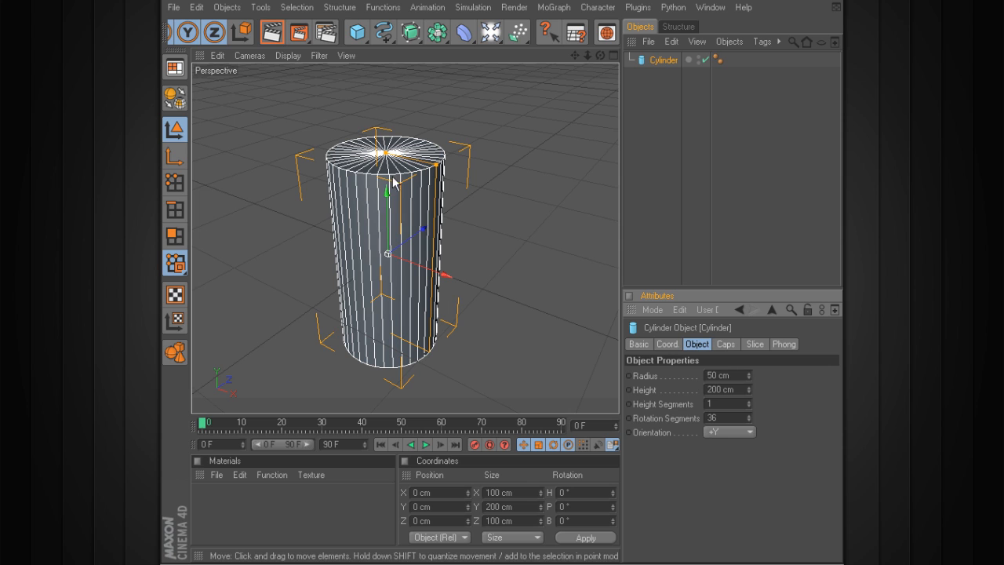
{"action": "left_click", "coordinate": [666, 345]}
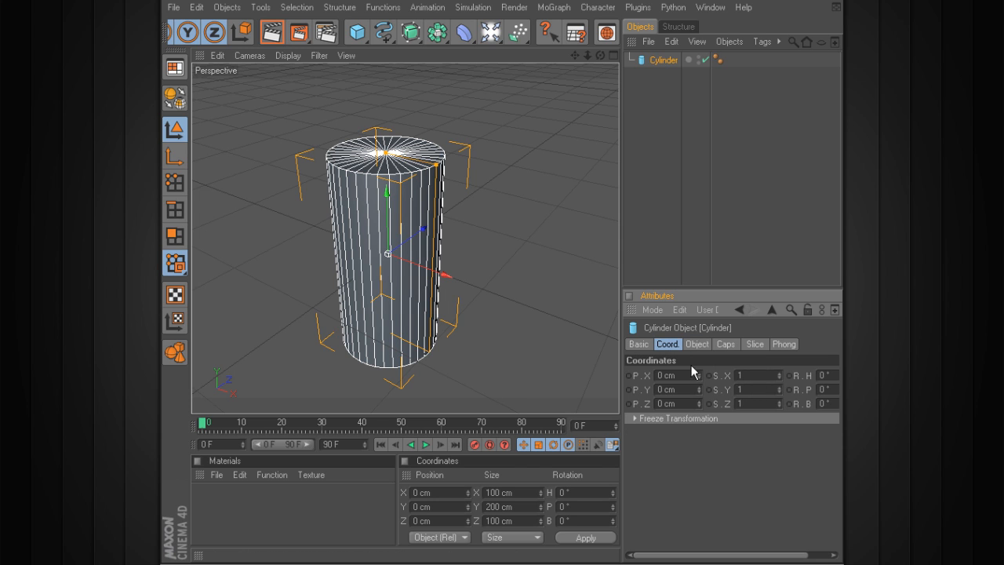
{"action": "left_click", "coordinate": [639, 344]}
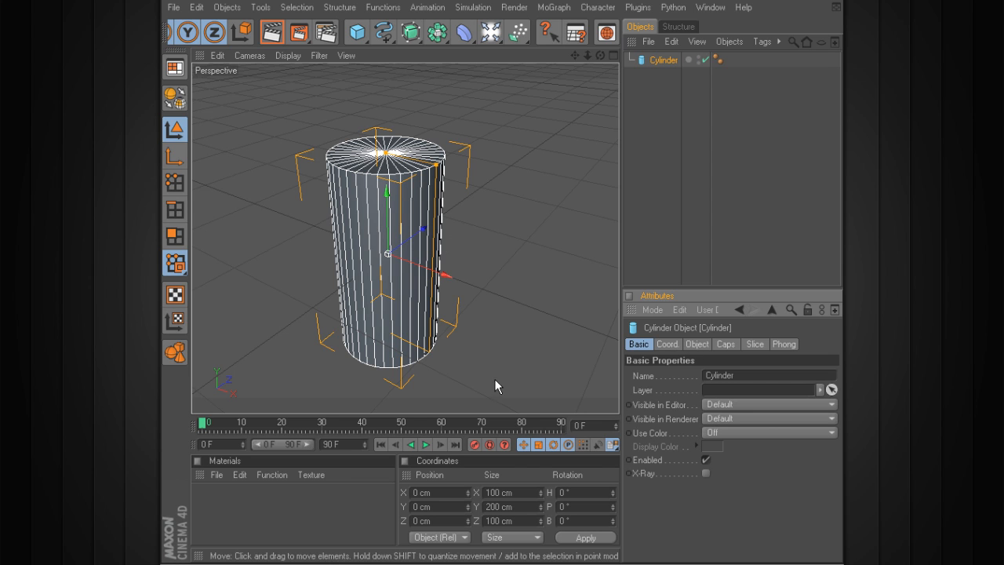
Step: Reshape the cylinder into a flat disc with radius 83.164 cm, height 33.366 cm, 2 height segments and 33 rotation segments
{"action": "left_click", "coordinate": [698, 346]}
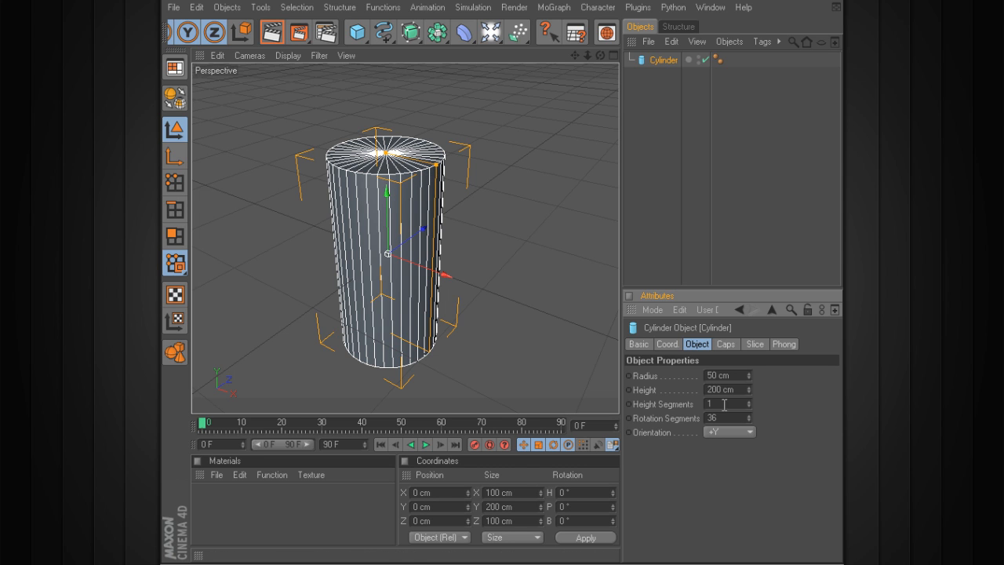
{"action": "mouse_move", "coordinate": [748, 389]}
{"action": "left_mouse_down"}
{"action": "mouse_move", "coordinate": [749, 423]}
{"action": "mouse_move", "coordinate": [749, 397]}
{"action": "mouse_move", "coordinate": [749, 408]}
{"action": "left_mouse_up"}
{"action": "left_click_drag", "start_coordinate": [386, 184], "coordinate": [437, 204]}
{"action": "left_click_drag", "start_coordinate": [750, 376], "coordinate": [748, 420]}
{"action": "left_click", "coordinate": [749, 401]}
Step: Try the cylinder's orientation along +Z and +X, and return it to +Y
{"action": "left_click", "coordinate": [738, 433]}
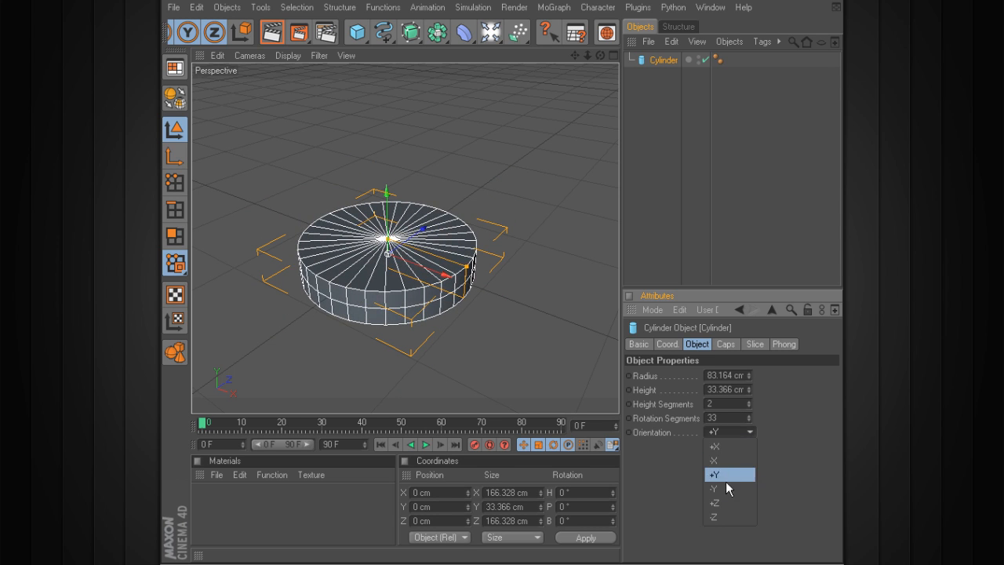
{"action": "left_click", "coordinate": [733, 472]}
{"action": "left_click", "coordinate": [739, 432]}
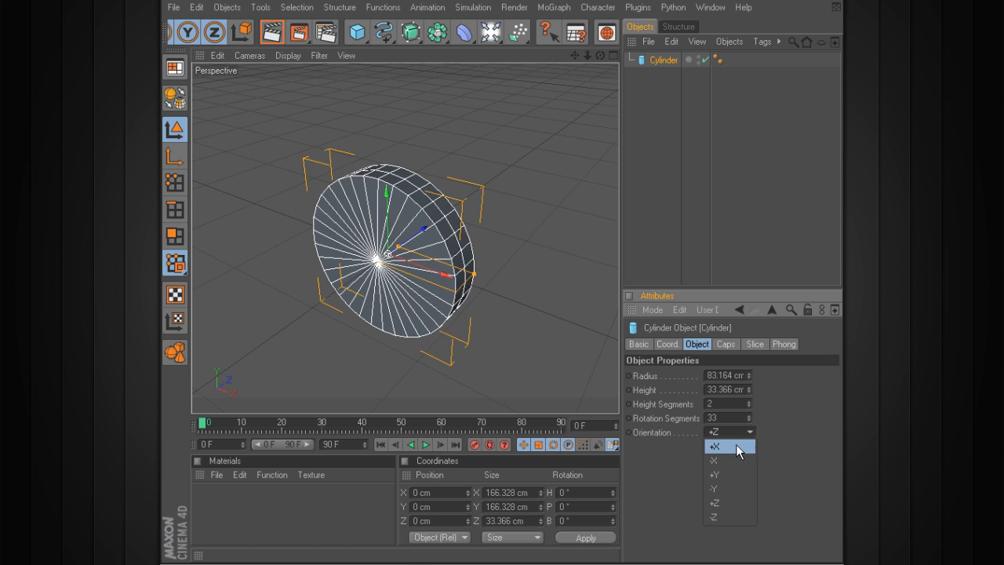
{"action": "left_click", "coordinate": [736, 444]}
{"action": "left_click", "coordinate": [736, 432]}
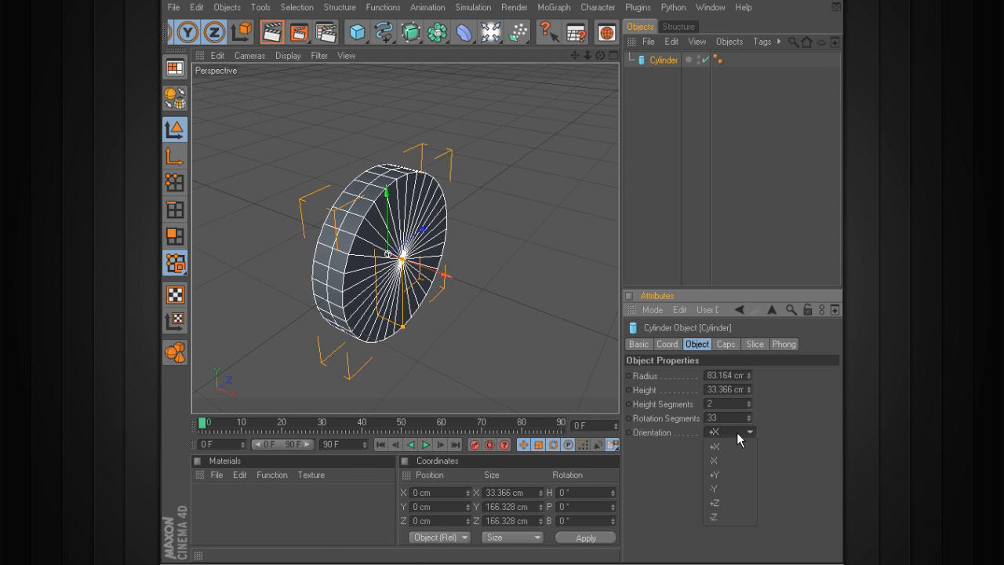
{"action": "left_click", "coordinate": [724, 474]}
Step: Keep the cylinder's caps on, set the cap segments to 2 and enable a fillet with a 2.683 cm radius
{"action": "left_click", "coordinate": [725, 344]}
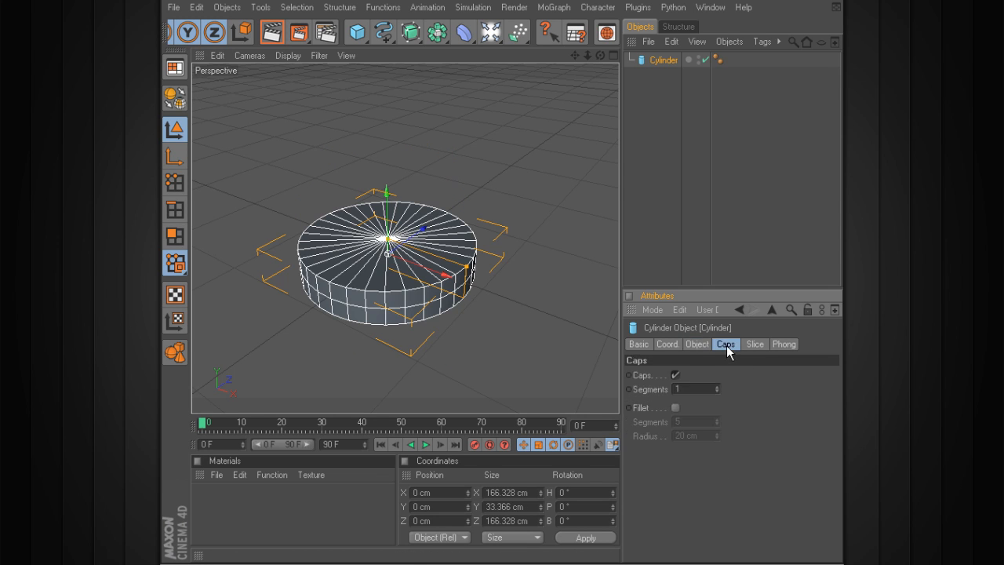
{"action": "left_click", "coordinate": [674, 375]}
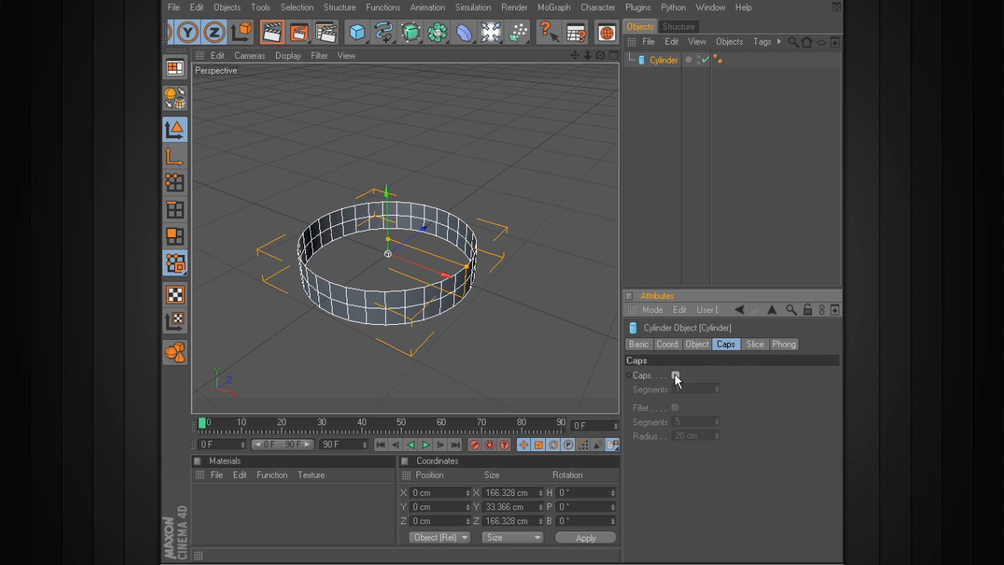
{"action": "left_click", "coordinate": [675, 374]}
{"action": "left_click", "coordinate": [716, 387]}
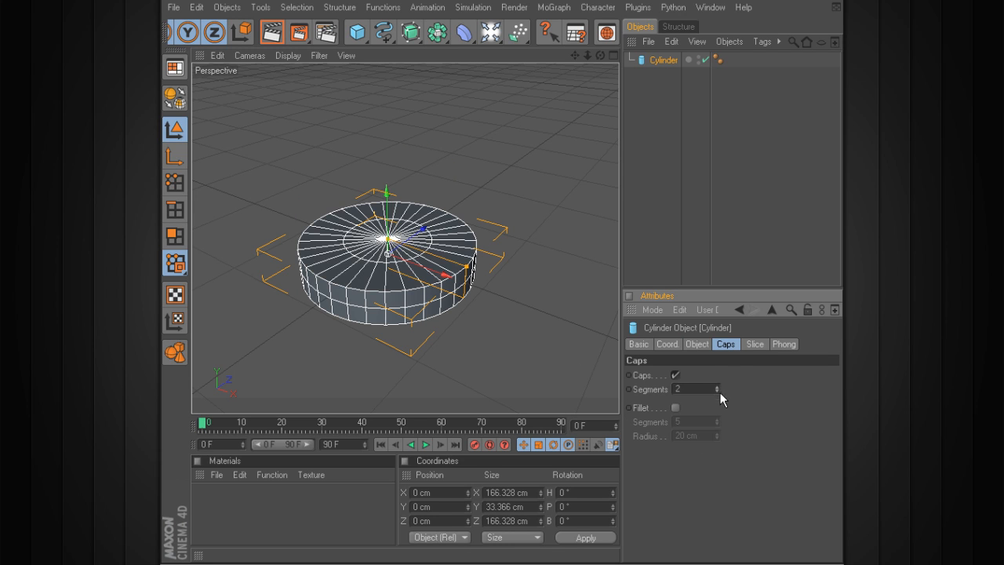
{"action": "left_click", "coordinate": [675, 407]}
{"action": "left_click_drag", "start_coordinate": [716, 434], "coordinate": [717, 463]}
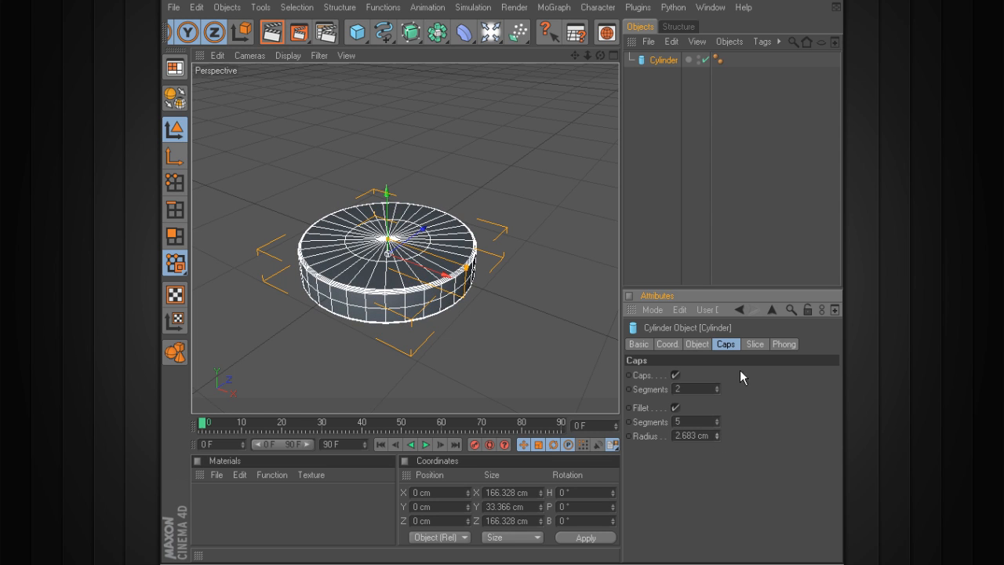
Step: Try slicing the cylinder from 0° to 237°, and turn the slice off again
{"action": "left_click", "coordinate": [755, 346]}
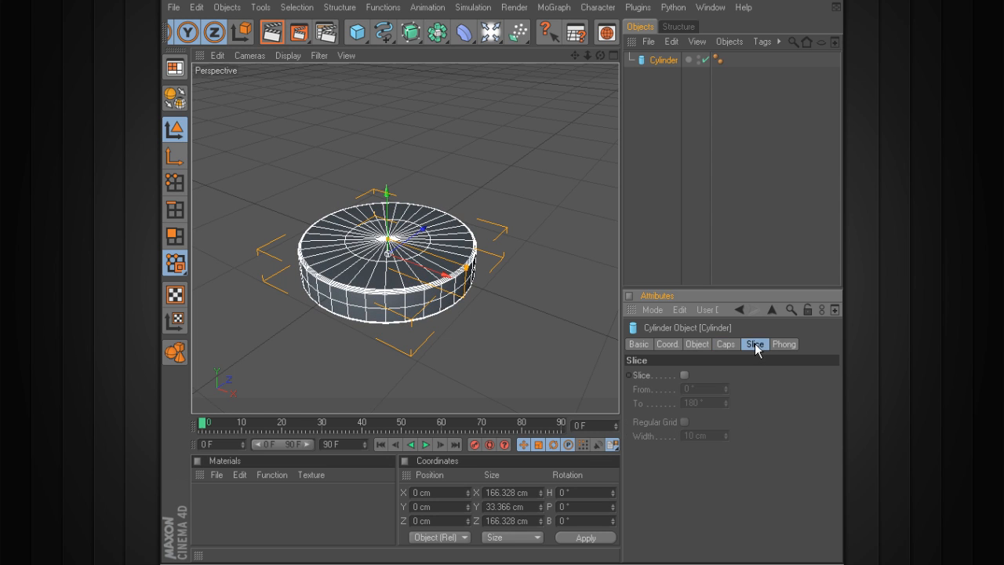
{"action": "left_click", "coordinate": [684, 374]}
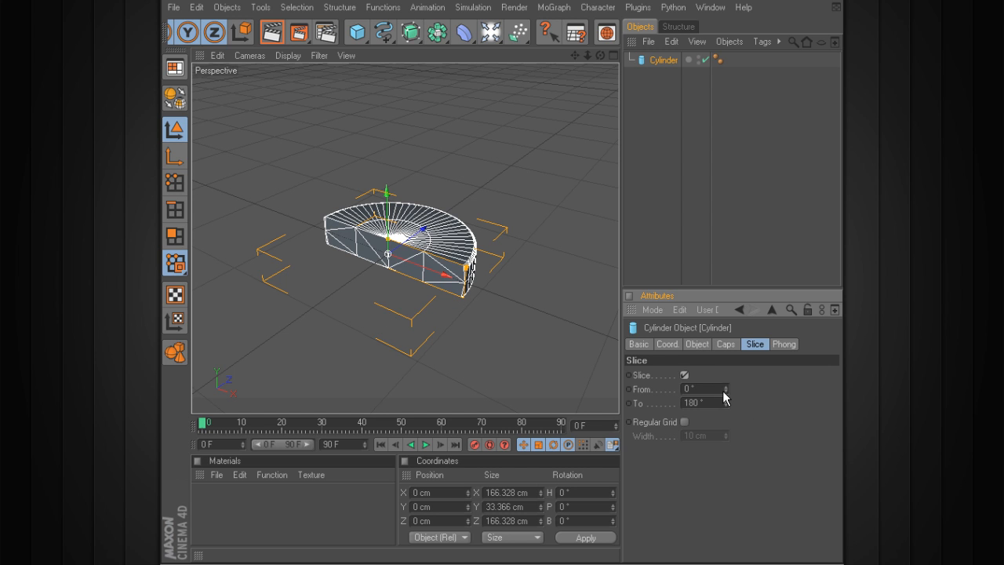
{"action": "left_click_drag", "start_coordinate": [725, 402], "coordinate": [711, 388]}
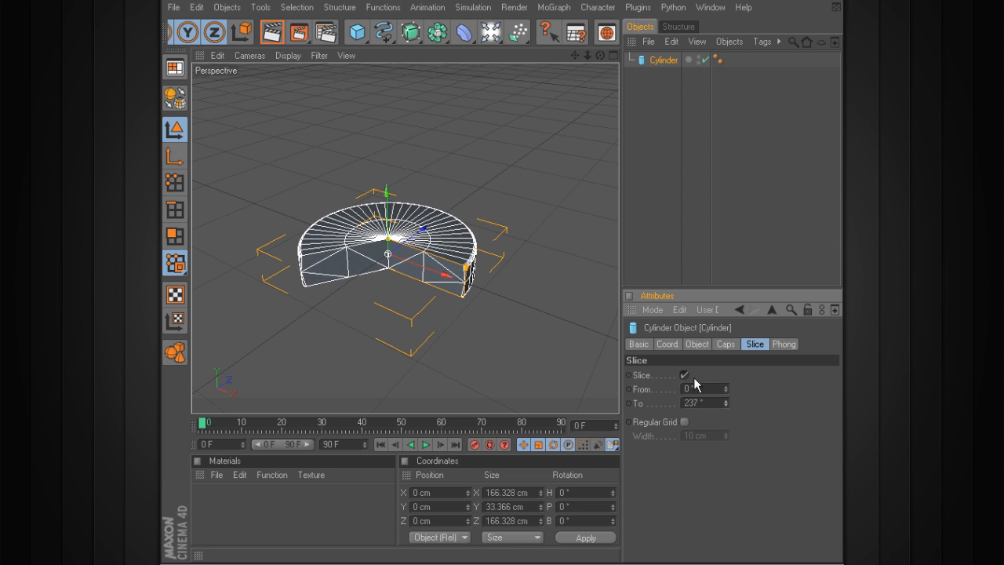
{"action": "left_click", "coordinate": [684, 375]}
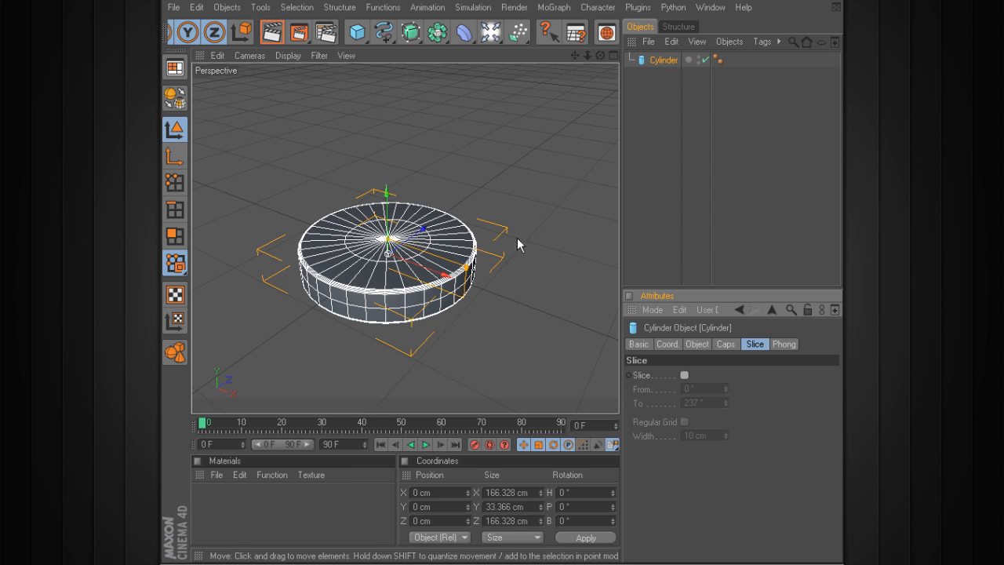
Step: Deselect the cylinder to inspect its rounded, shaded shape, and reselect it with its Object properties shown
{"action": "left_click", "coordinate": [537, 230]}
{"action": "middle_click_drag", "start_coordinate": [432, 217], "coordinate": [441, 197], "text": "alt"}
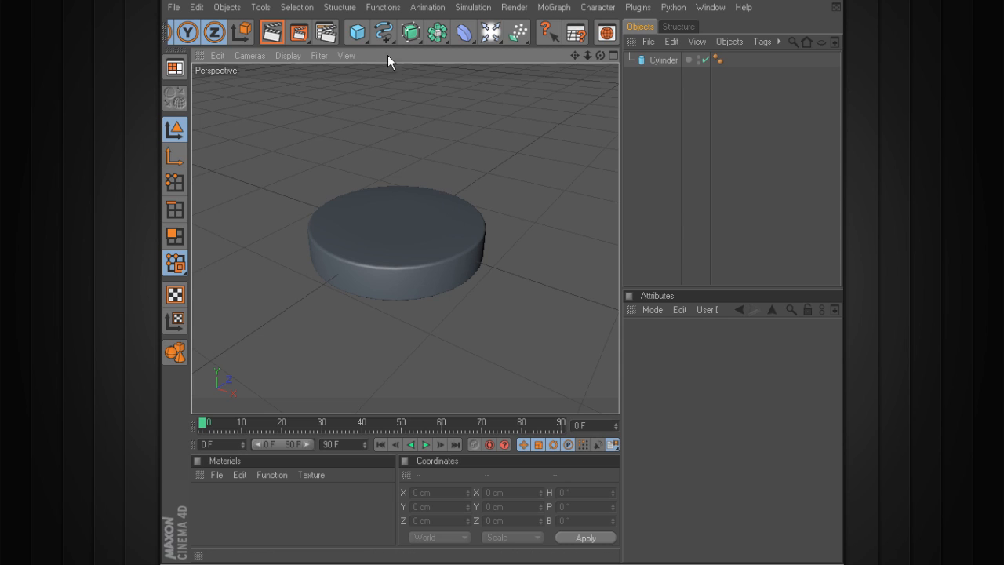
{"action": "left_click", "coordinate": [412, 231]}
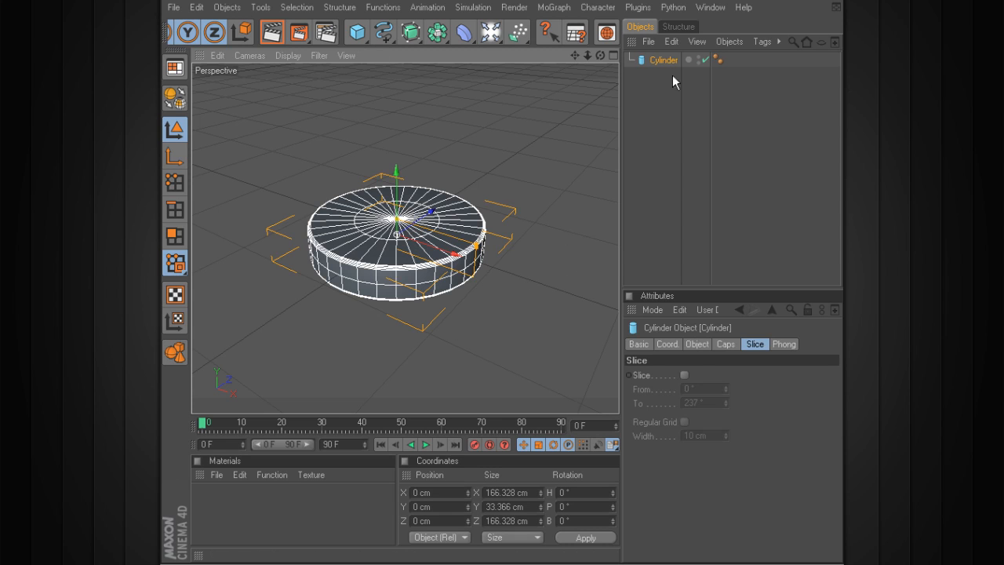
{"action": "left_click", "coordinate": [697, 343]}
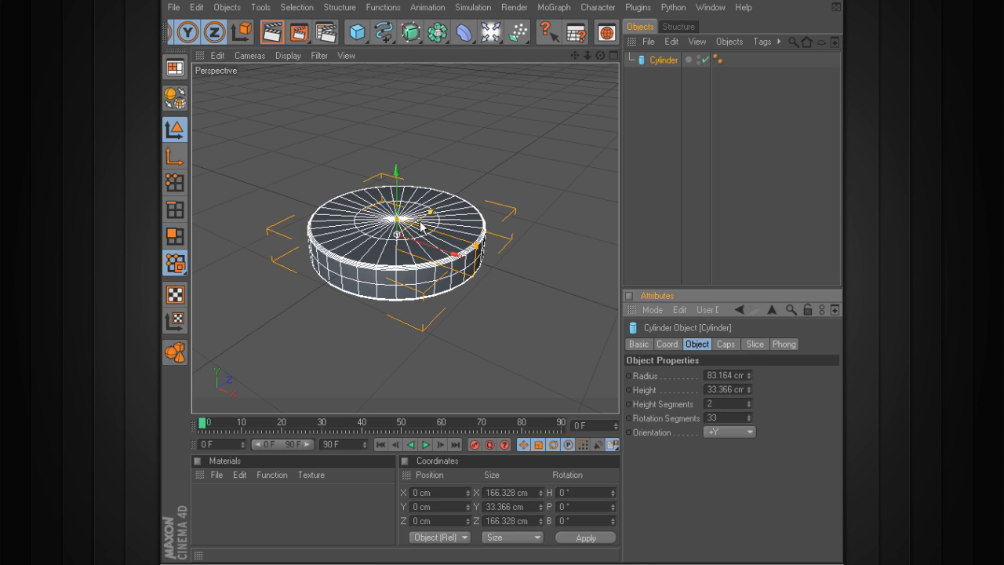
Step: Add an Oil Tank with radius 57 cm, height 197 cm, cap height 19 cm, 9 height segments, 7 cap segments and 19 rotation segments
{"action": "left_click", "coordinate": [357, 32]}
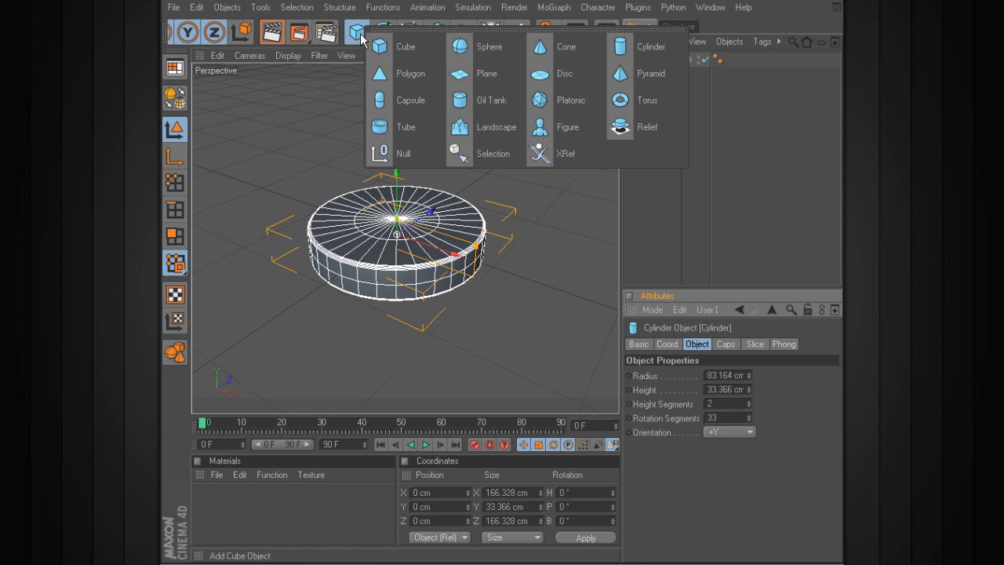
{"action": "left_click", "coordinate": [486, 100]}
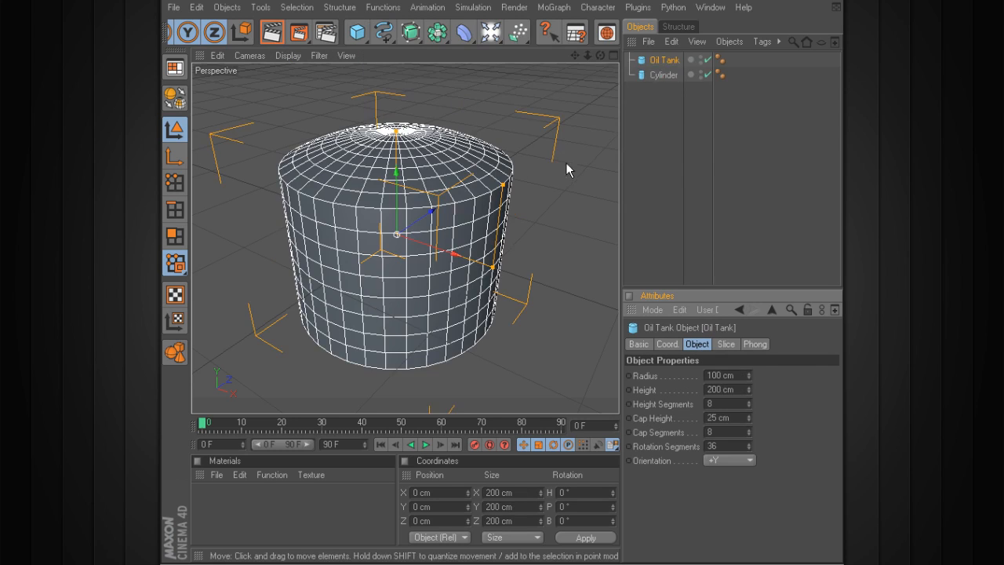
{"action": "middle_click_drag", "start_coordinate": [570, 216], "coordinate": [571, 209], "text": "alt"}
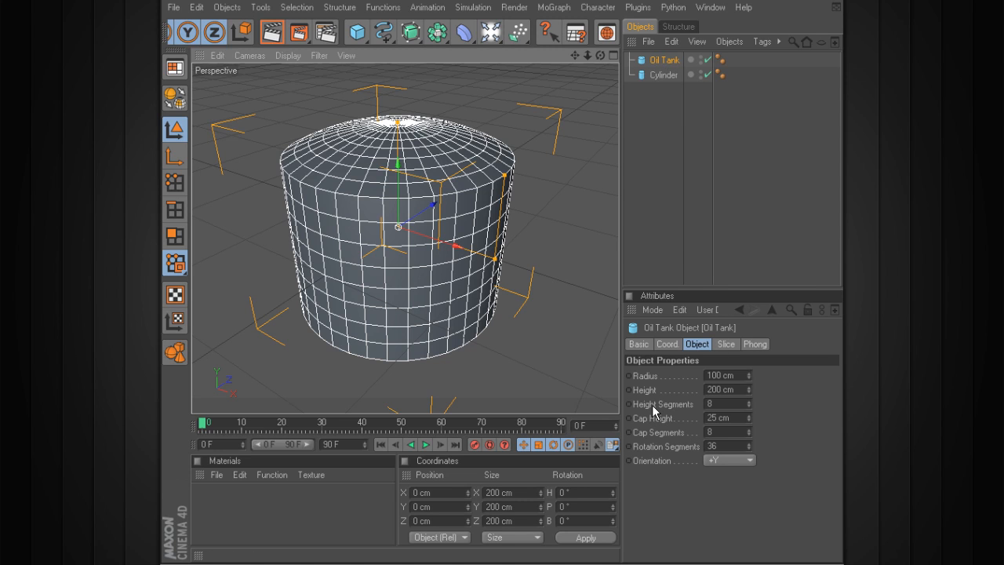
{"action": "left_click_drag", "start_coordinate": [749, 377], "coordinate": [751, 464]}
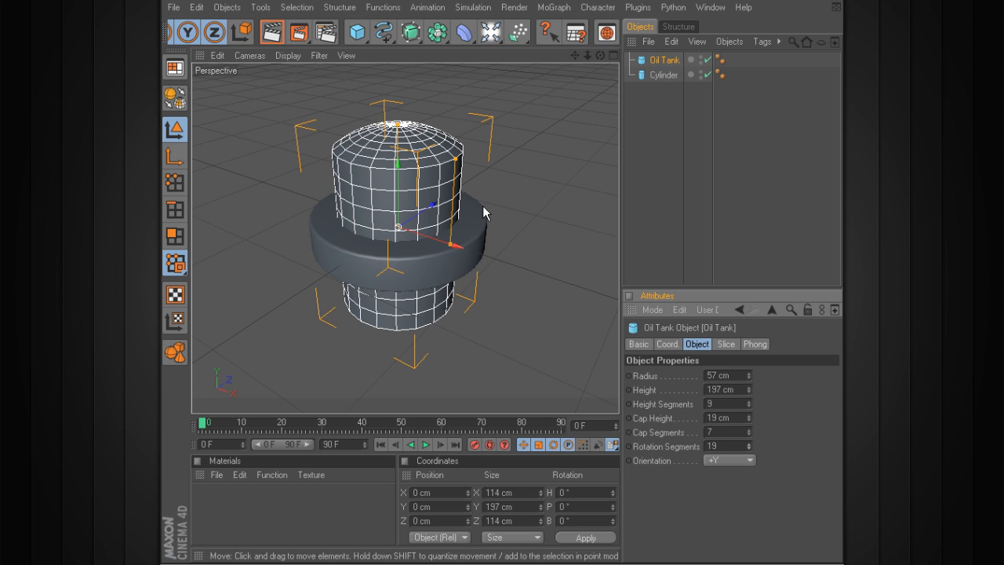
{"action": "middle_click_drag", "start_coordinate": [547, 185], "coordinate": [541, 207], "text": "alt"}
Step: Set the Oil Tank's Visible in Editor option to On in its Basic properties
{"action": "left_click", "coordinate": [645, 345]}
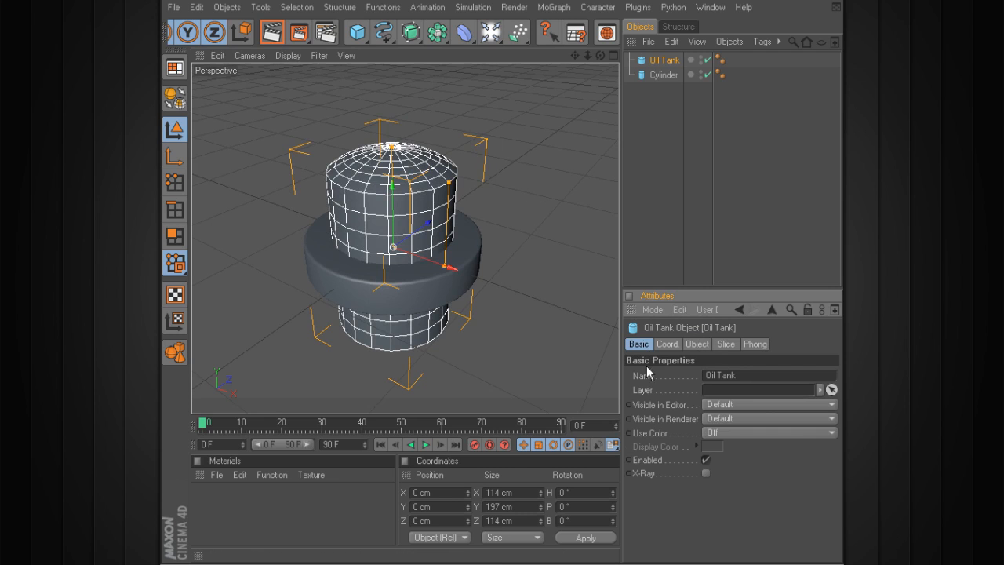
{"action": "middle_click_drag", "start_coordinate": [494, 295], "coordinate": [504, 339], "text": "alt"}
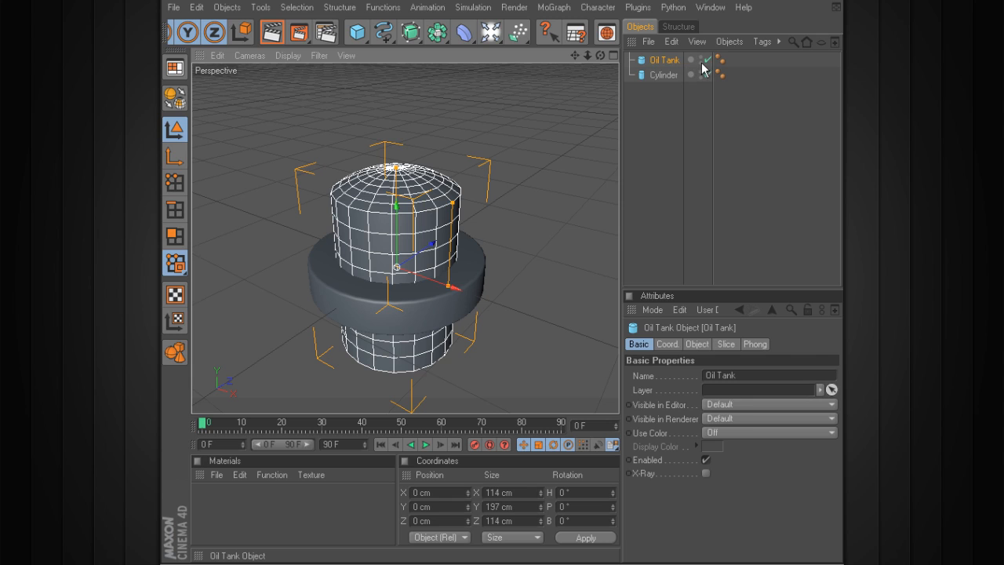
{"action": "left_click", "coordinate": [738, 405]}
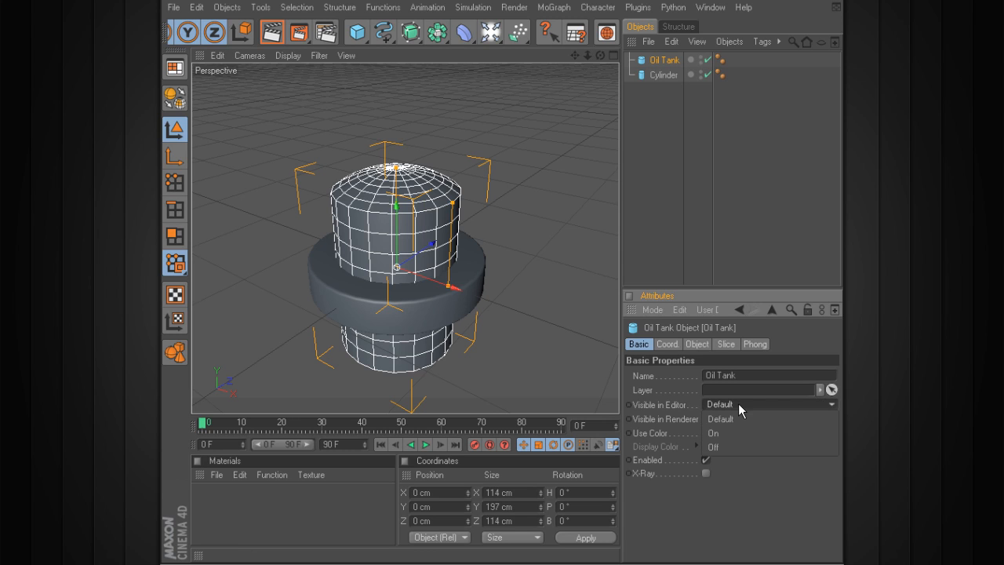
{"action": "left_click", "coordinate": [736, 433]}
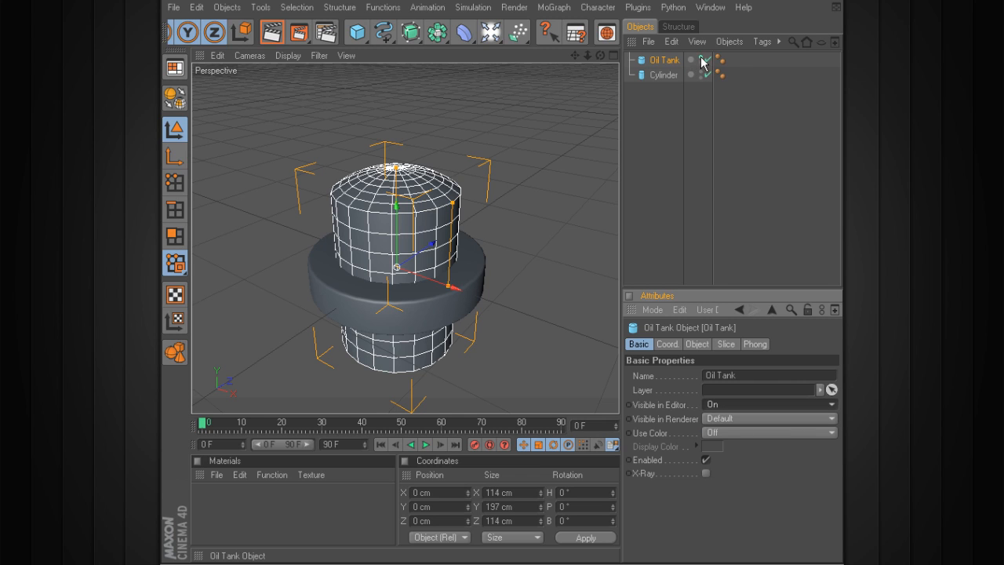
Step: Set the Oil Tank's Visible in Editor option to Off, keeping Visible in Renderer at Default
{"action": "left_click", "coordinate": [750, 432]}
{"action": "left_click", "coordinate": [750, 445]}
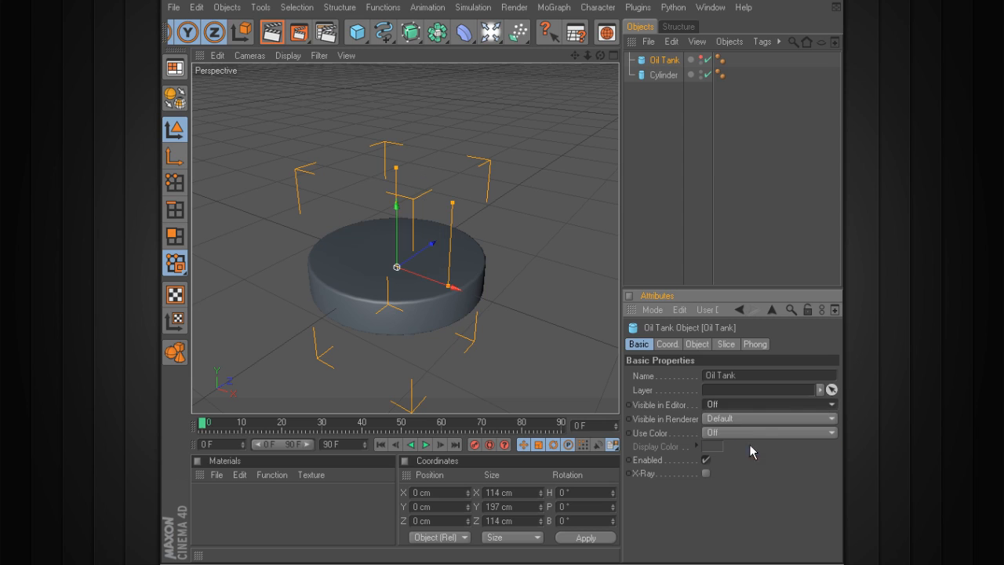
{"action": "left_click", "coordinate": [741, 419]}
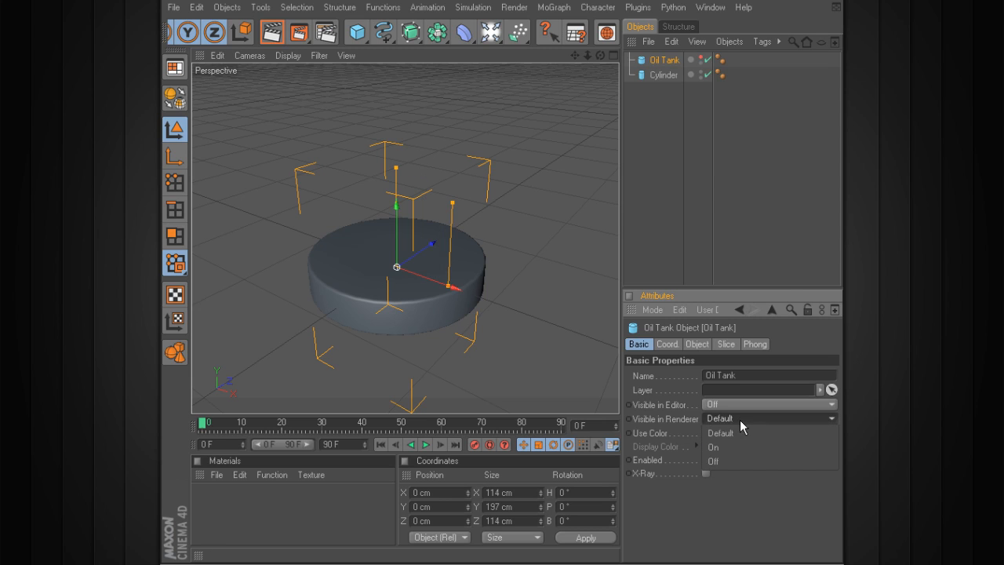
{"action": "left_click", "coordinate": [737, 433]}
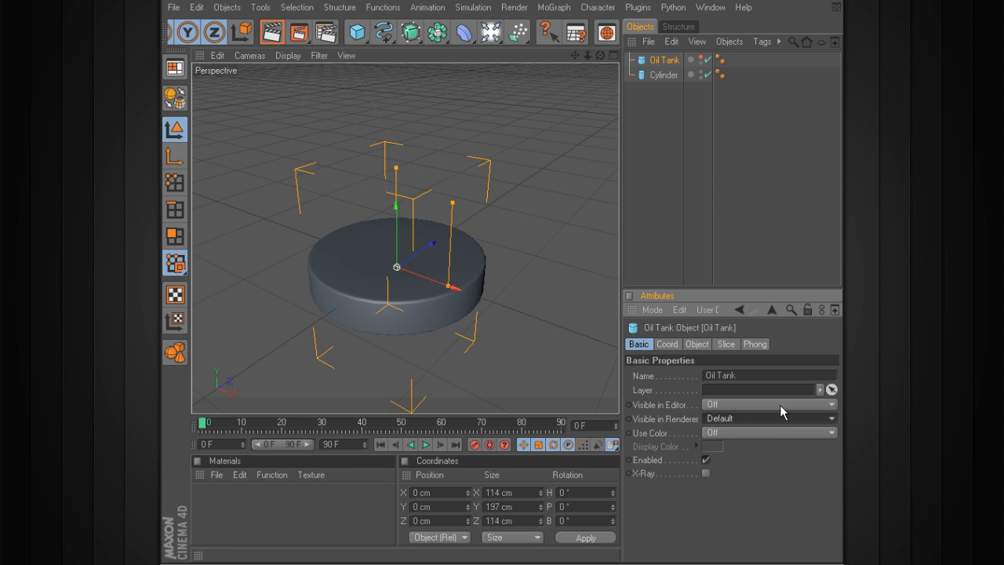
Step: Use the Oil Tank's visibility dots in the object list to set editor visibility Off and renderer visibility On
{"action": "left_click", "coordinate": [701, 58]}
{"action": "left_click", "coordinate": [702, 61]}
{"action": "left_click", "coordinate": [702, 61]}
{"action": "left_click", "coordinate": [702, 60]}
{"action": "left_click", "coordinate": [702, 61]}
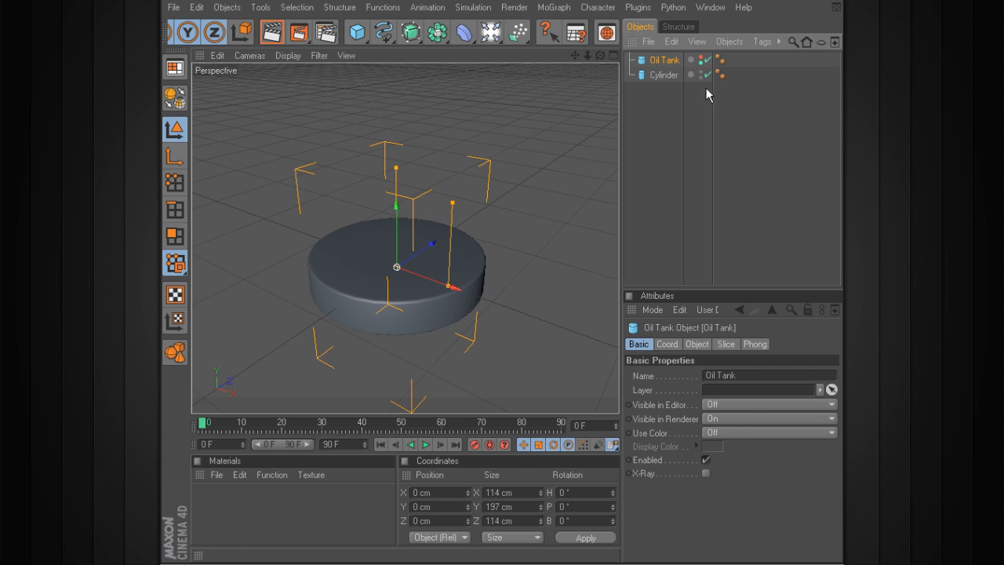
Step: Cycle the Oil Tank's editor and renderer visibility dots back to Default, and disable and re-enable the object
{"action": "left_click", "coordinate": [702, 60]}
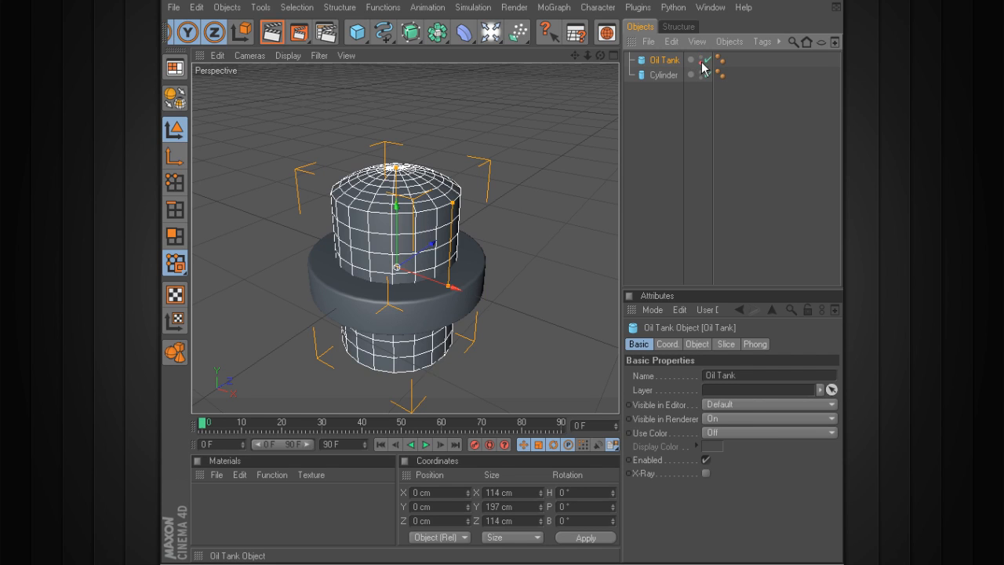
{"action": "left_click", "coordinate": [702, 60]}
{"action": "left_click", "coordinate": [702, 65]}
{"action": "left_click", "coordinate": [702, 60]}
{"action": "left_click", "coordinate": [702, 60]}
{"action": "left_click", "coordinate": [702, 64]}
{"action": "left_click", "coordinate": [702, 60]}
{"action": "left_click", "coordinate": [707, 60]}
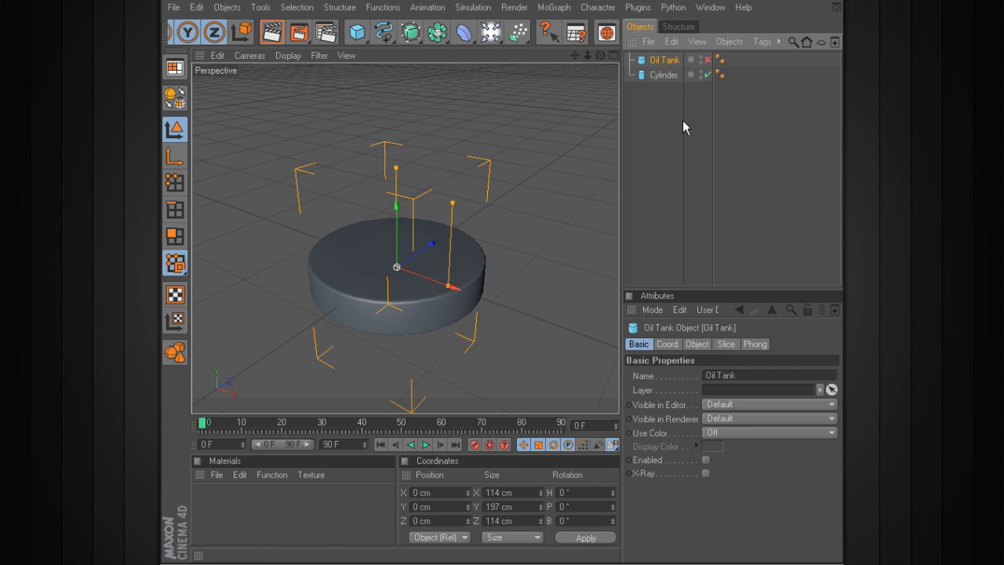
{"action": "left_click", "coordinate": [708, 60]}
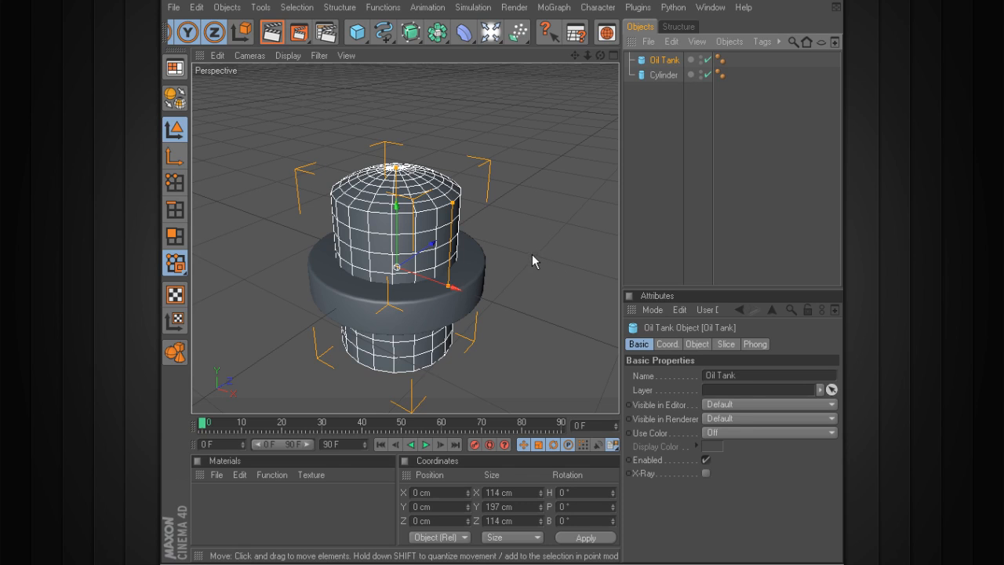
Step: Move the Oil Tank beside the cylinder, to about X -139.4, Y 33 and Z 24.2 cm, and narrow it to about 105 cm wide
{"action": "left_click_drag", "start_coordinate": [256, 40], "coordinate": [537, 34]}
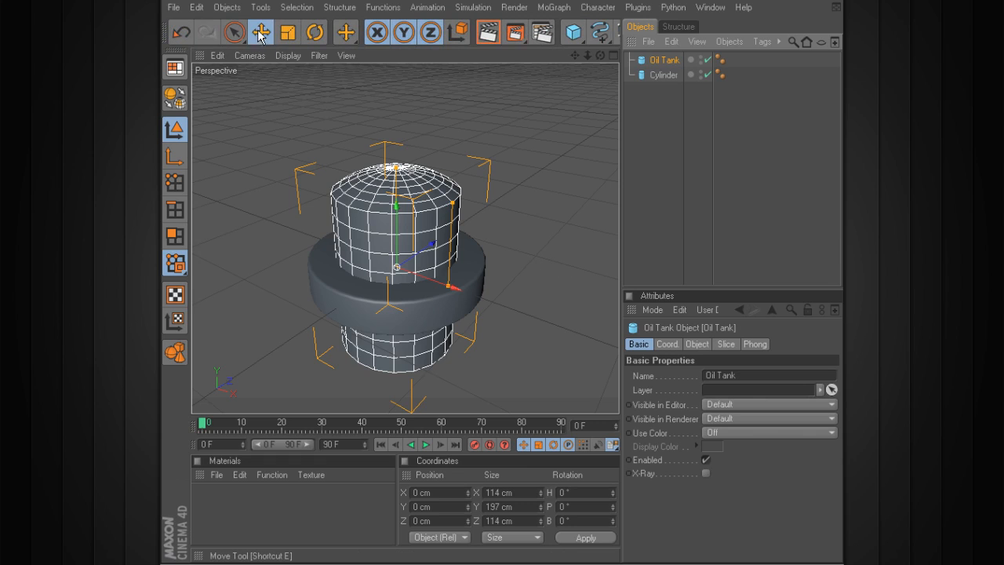
{"action": "left_click_drag", "start_coordinate": [397, 262], "coordinate": [403, 253]}
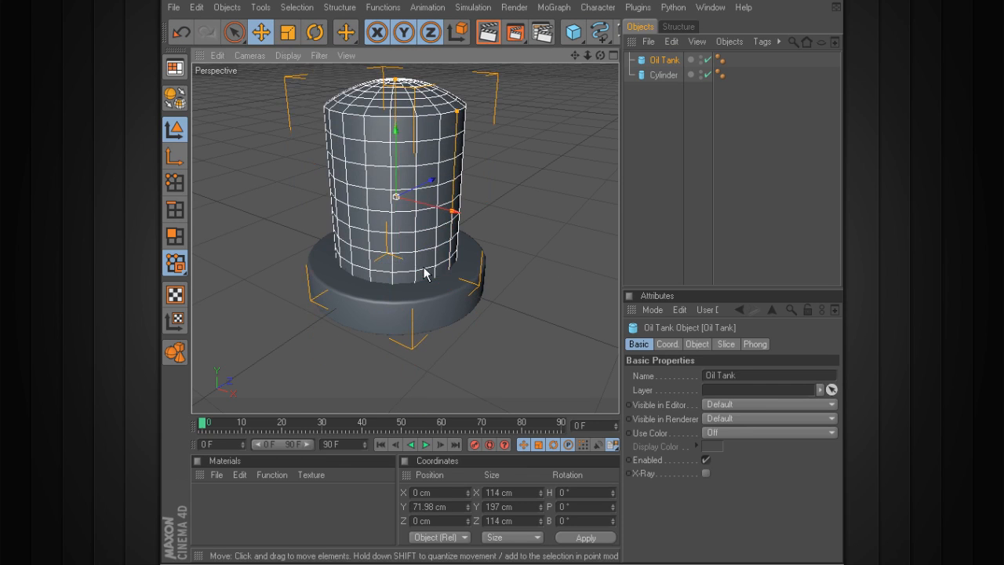
{"action": "left_click_drag", "start_coordinate": [447, 215], "coordinate": [417, 171]}
{"action": "left_click", "coordinate": [667, 343]}
{"action": "left_click_drag", "start_coordinate": [699, 376], "coordinate": [698, 435]}
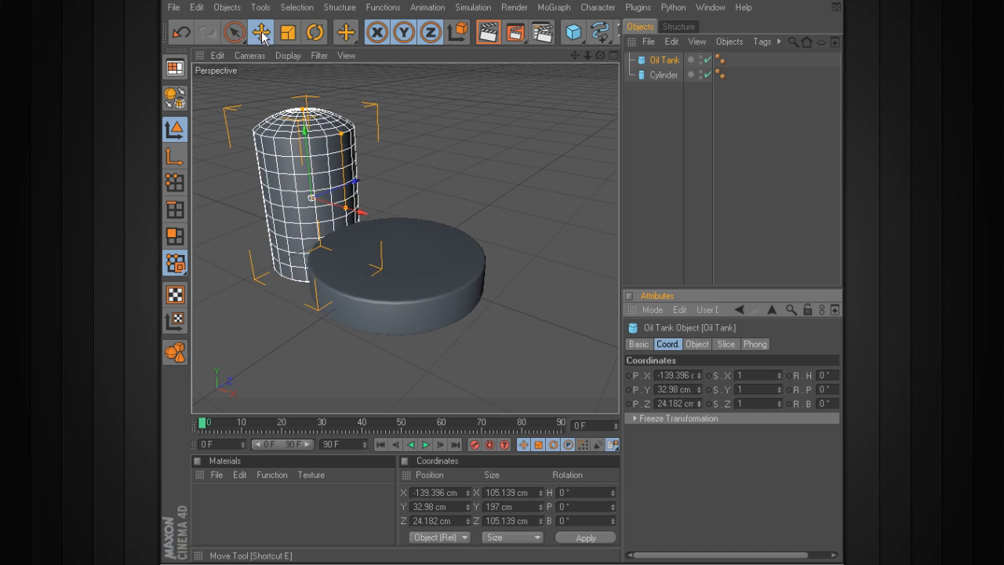
Step: Scale the Oil Tank uniformly to about 117 cm wide and 219 cm high with the Scale tool
{"action": "left_click", "coordinate": [287, 32]}
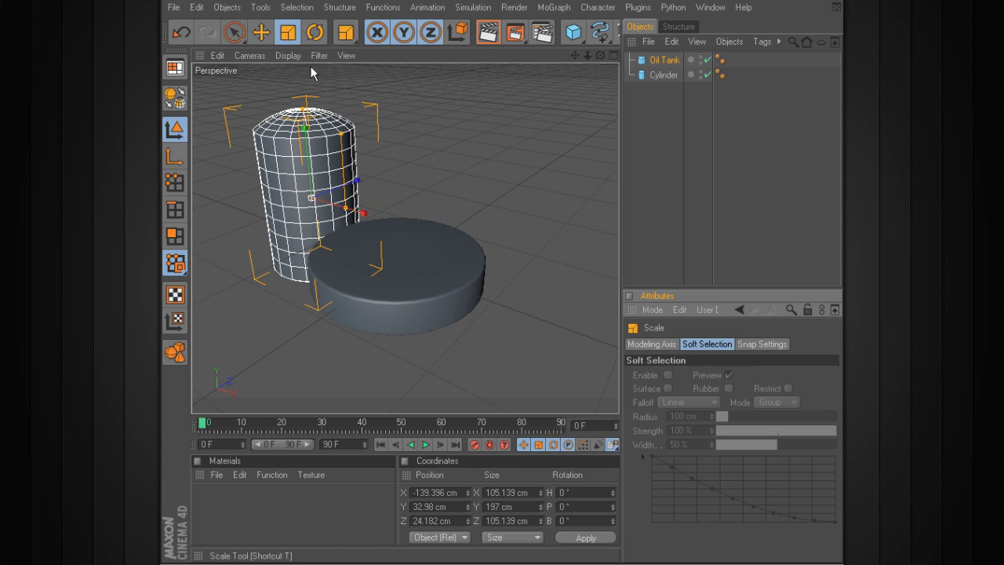
{"action": "left_click_drag", "start_coordinate": [347, 206], "coordinate": [361, 178]}
{"action": "left_click_drag", "start_coordinate": [305, 129], "coordinate": [303, 133]}
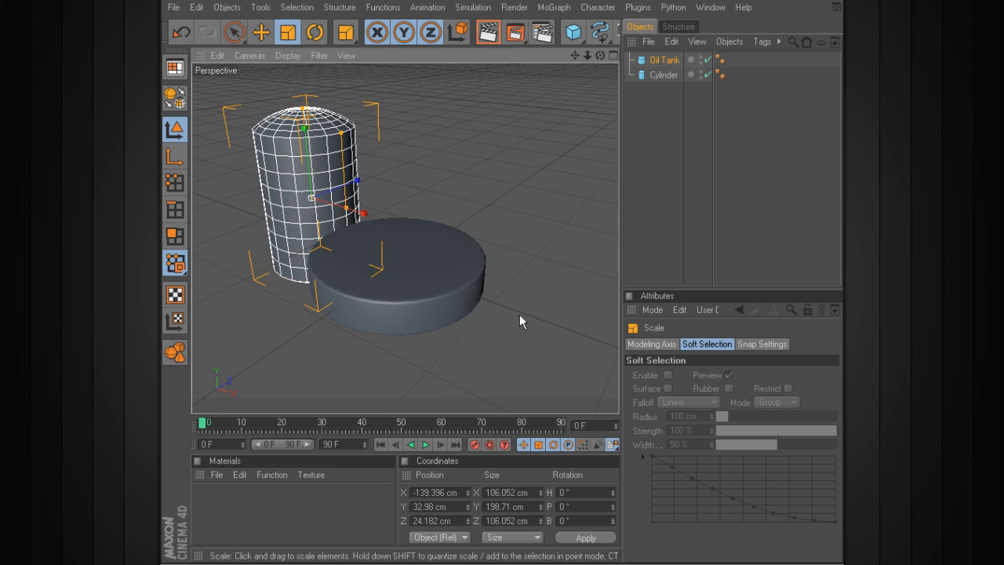
{"action": "left_click_drag", "start_coordinate": [317, 205], "coordinate": [336, 208]}
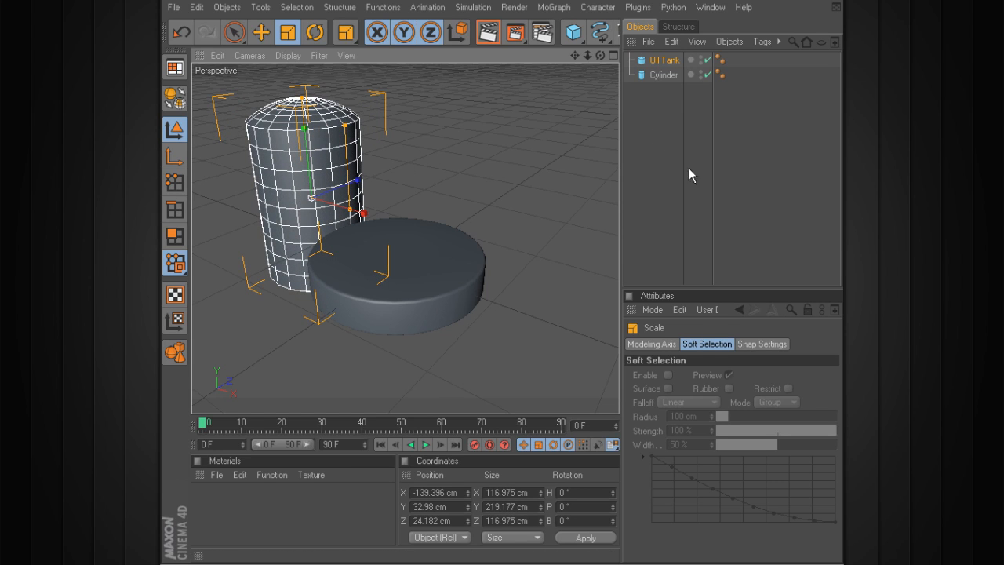
Step: Try changing the Oil Tank's X scale in its coordinate properties, and undo the change
{"action": "left_click", "coordinate": [663, 61]}
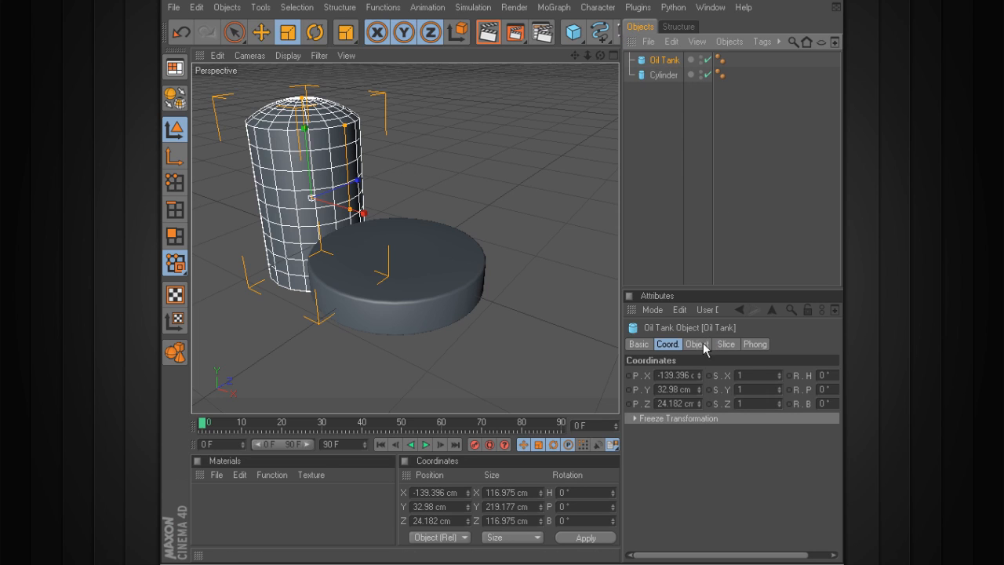
{"action": "left_click_drag", "start_coordinate": [779, 378], "coordinate": [778, 428]}
{"action": "key", "text": "ctrl+z"}
{"action": "key", "text": "ctrl+z"}
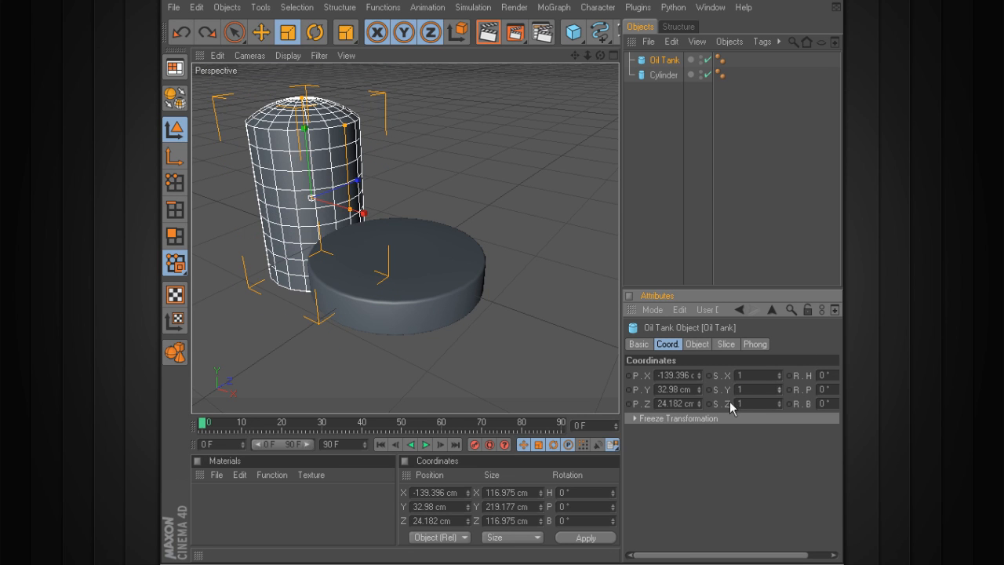
Step: Try rotating the Oil Tank around its different axes with the Rotate tool, undoing each rotation
{"action": "key", "text": "r"}
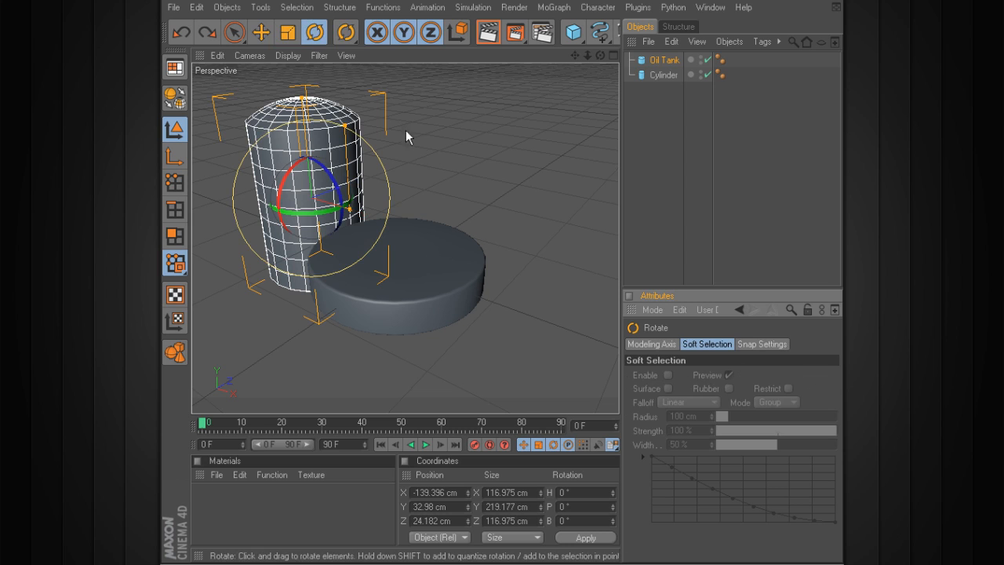
{"action": "left_click_drag", "start_coordinate": [339, 188], "coordinate": [335, 219]}
{"action": "key", "text": "ctrl+z"}
{"action": "key", "text": "ctrl+z"}
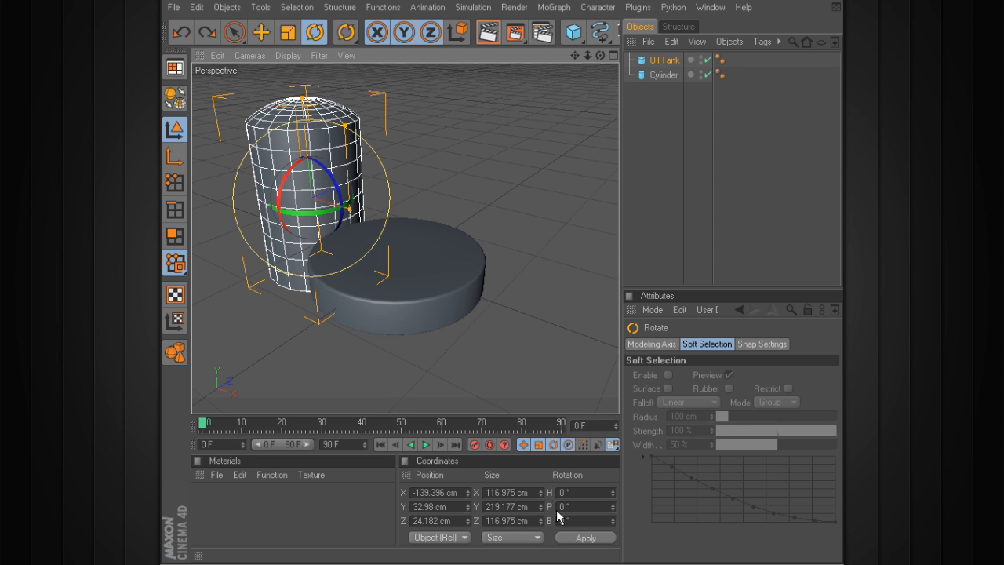
{"action": "left_click_drag", "start_coordinate": [326, 166], "coordinate": [280, 187]}
{"action": "key", "text": "ctrl+z"}
{"action": "key", "text": "ctrl+z"}
{"action": "left_click_drag", "start_coordinate": [315, 217], "coordinate": [343, 218]}
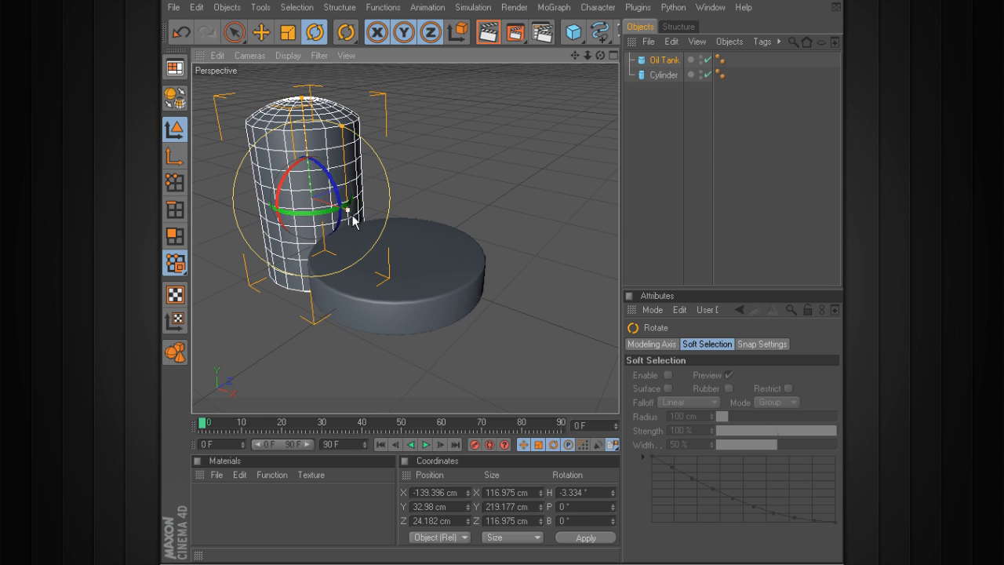
{"action": "key", "text": "ctrl+z"}
Step: Look up the shortcuts for Move, Scale and Rotate, and switch through the three tools on the Oil Tank
{"action": "left_click", "coordinate": [234, 10]}
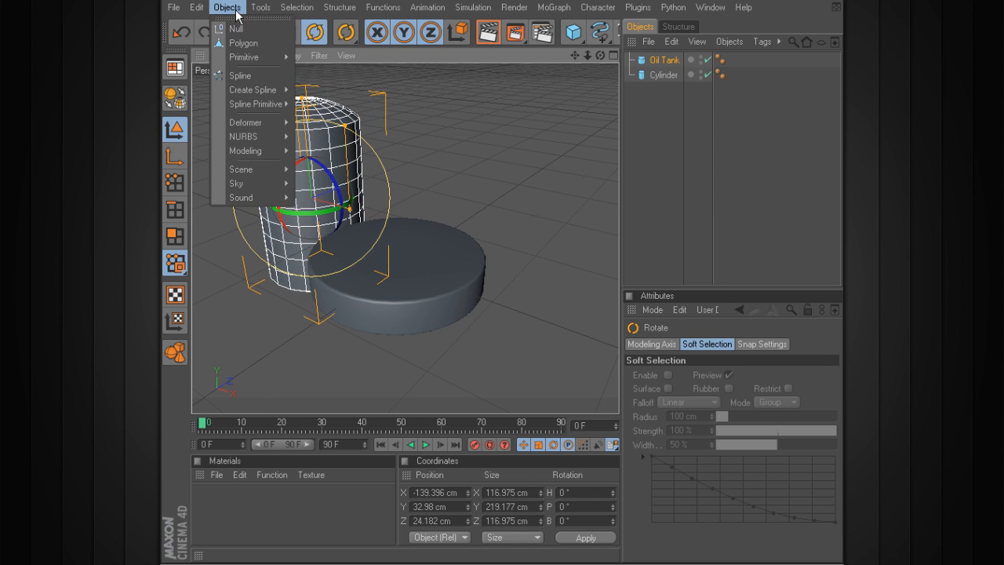
{"action": "mouse_move", "coordinate": [257, 11]}
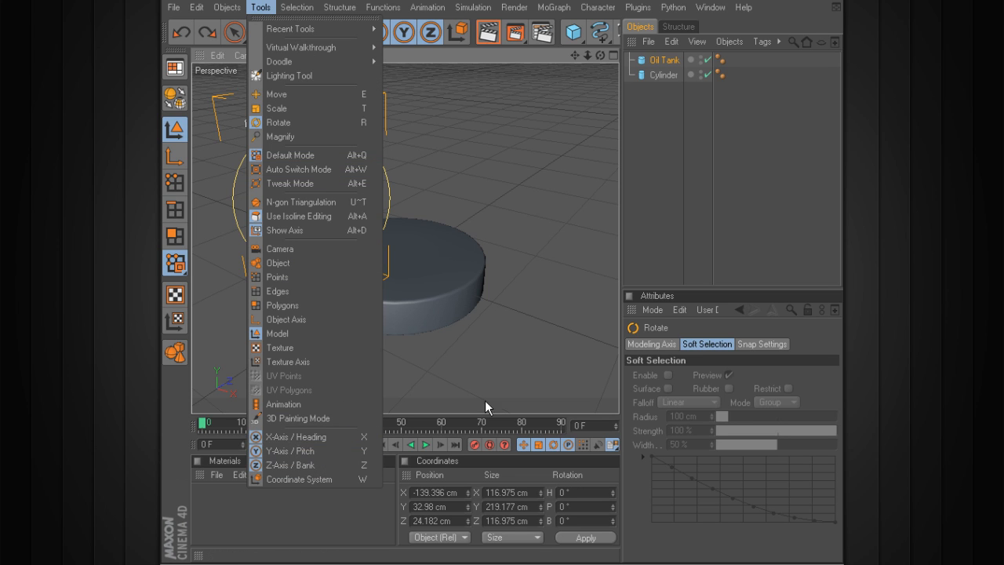
{"action": "left_click", "coordinate": [524, 207]}
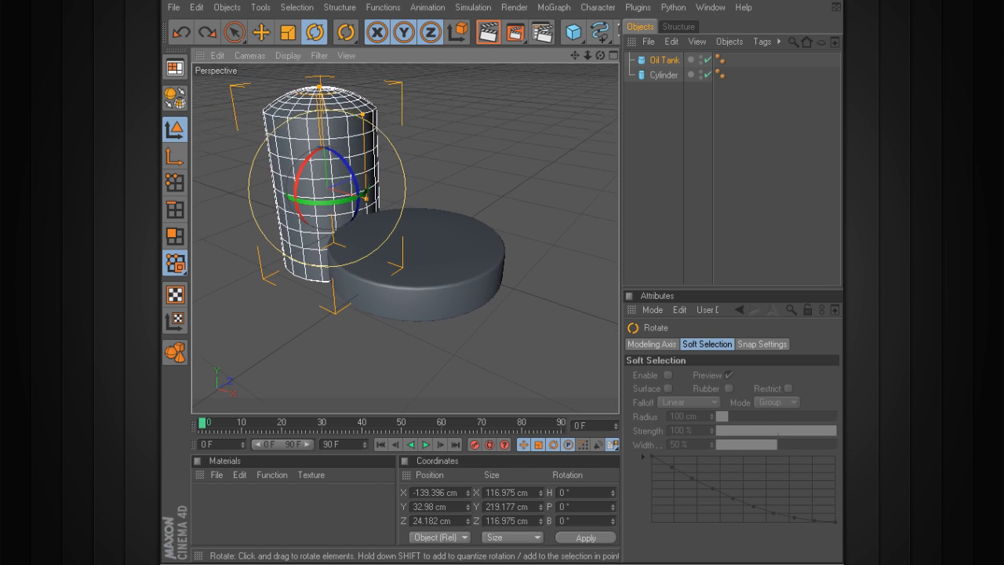
{"action": "key", "text": "e"}
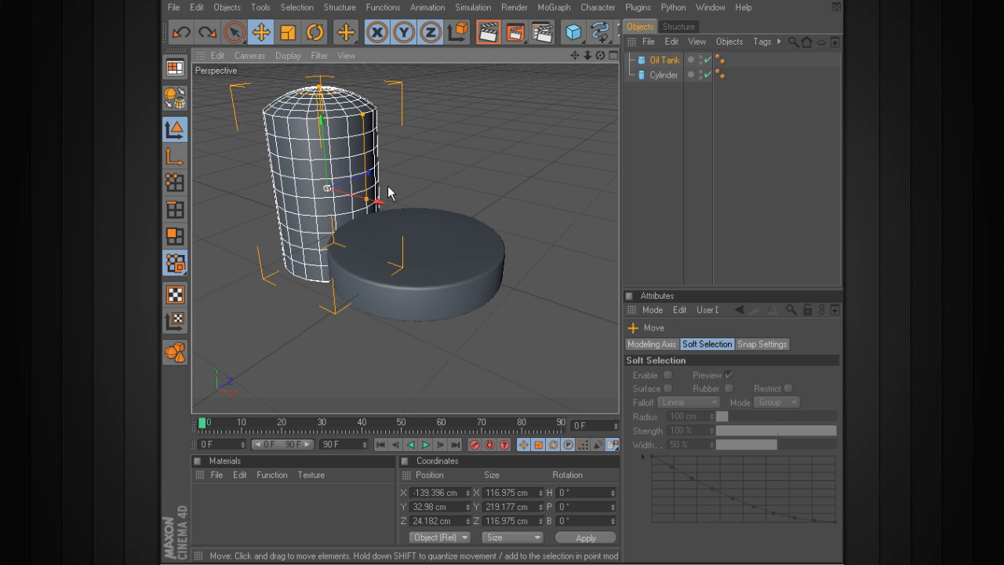
{"action": "key", "text": "r"}
{"action": "key", "text": "t"}
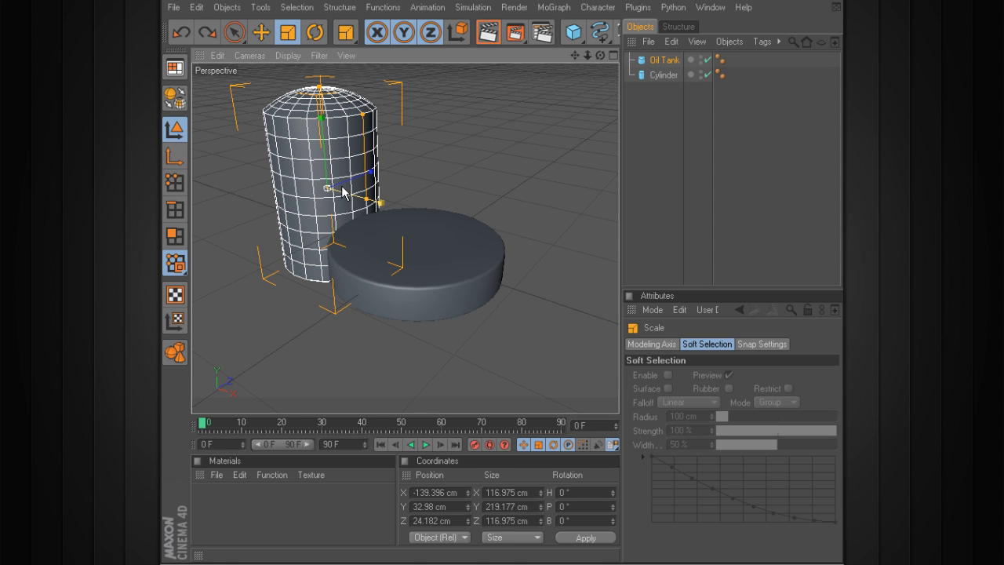
Step: Move the Oil Tank onto the cylinder, to about X -29.7, Y 60.5 and Z 14.2 cm
{"action": "middle_click_drag", "start_coordinate": [421, 174], "coordinate": [428, 200], "text": "alt"}
{"action": "left_click_drag", "start_coordinate": [453, 208], "coordinate": [452, 200], "text": "alt"}
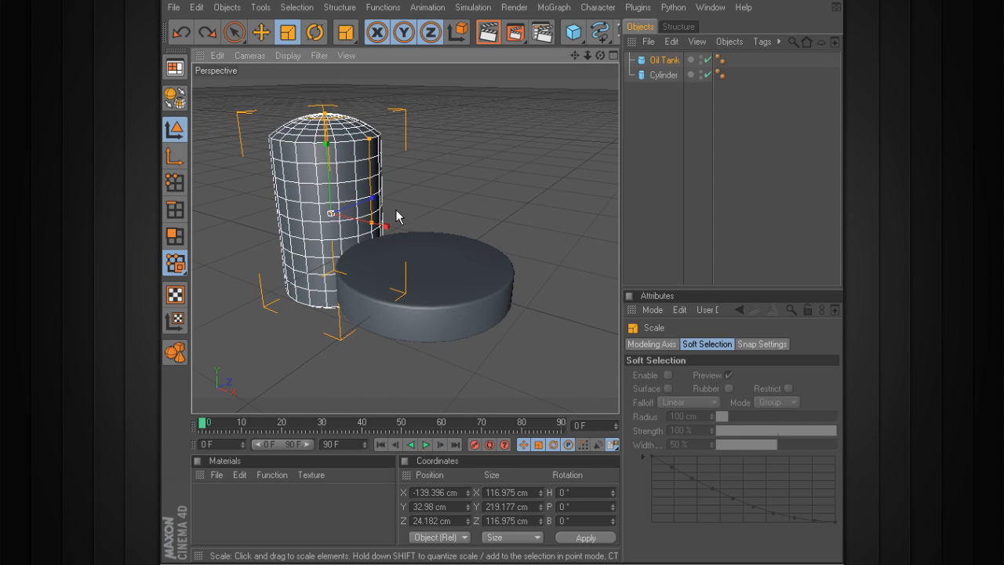
{"action": "key", "text": "e"}
{"action": "left_click_drag", "start_coordinate": [370, 225], "coordinate": [413, 242]}
{"action": "left_click_drag", "start_coordinate": [413, 194], "coordinate": [412, 153]}
{"action": "left_click_drag", "start_coordinate": [480, 251], "coordinate": [551, 237], "text": "alt"}
{"action": "mouse_move", "coordinate": [446, 234]}
{"action": "left_mouse_down"}
{"action": "mouse_move", "coordinate": [519, 217]}
{"action": "mouse_move", "coordinate": [441, 237]}
{"action": "left_mouse_up"}
{"action": "middle_click_drag", "start_coordinate": [473, 316], "coordinate": [478, 264], "text": "alt"}
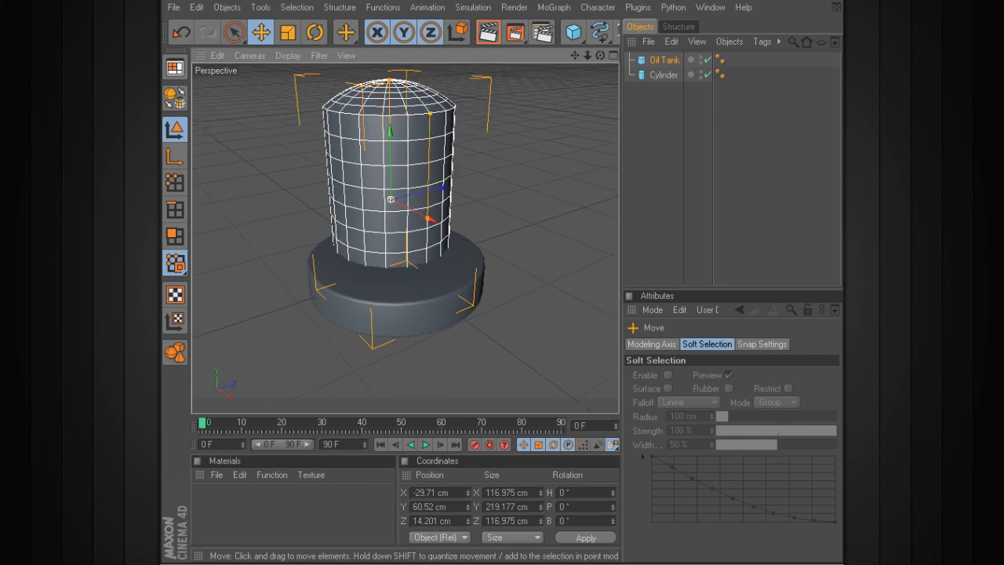
Step: Select the cylinder and the Oil Tank alternately in the viewport with the Move tool active, ending on the cylinder
{"action": "left_click_drag", "start_coordinate": [478, 266], "coordinate": [439, 272], "text": "alt"}
{"action": "middle_click_drag", "start_coordinate": [438, 272], "coordinate": [437, 280], "text": "alt"}
{"action": "right_click_drag", "start_coordinate": [475, 274], "coordinate": [458, 272], "text": "alt"}
{"action": "left_click", "coordinate": [460, 303]}
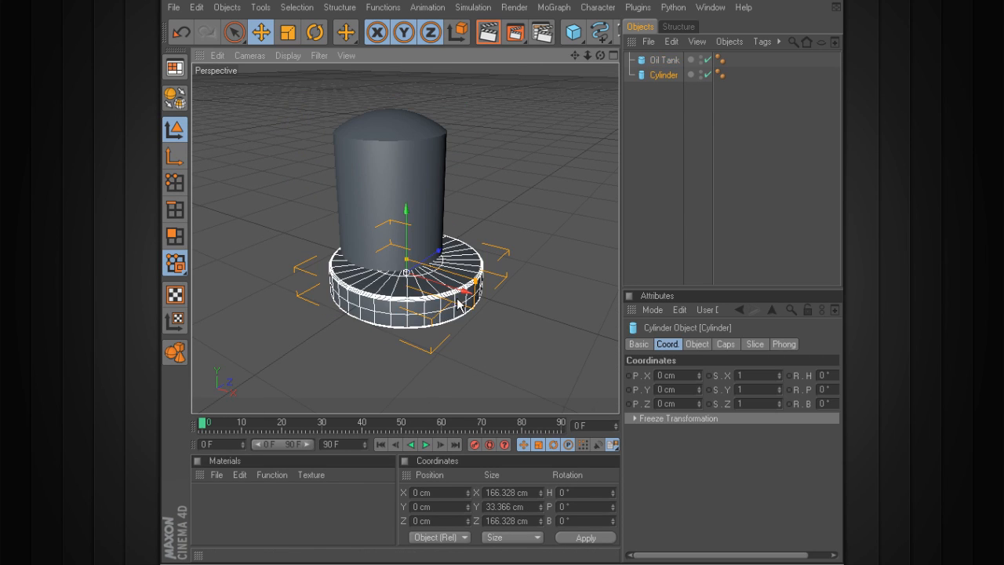
{"action": "left_click", "coordinate": [424, 222]}
{"action": "left_click", "coordinate": [449, 279]}
Step: Switch to Rectangle Selection and select the Oil Tank and the cylinder in turn with it
{"action": "left_click_drag", "start_coordinate": [236, 37], "coordinate": [279, 43]}
{"action": "left_click", "coordinate": [417, 177]}
{"action": "left_click", "coordinate": [451, 284]}
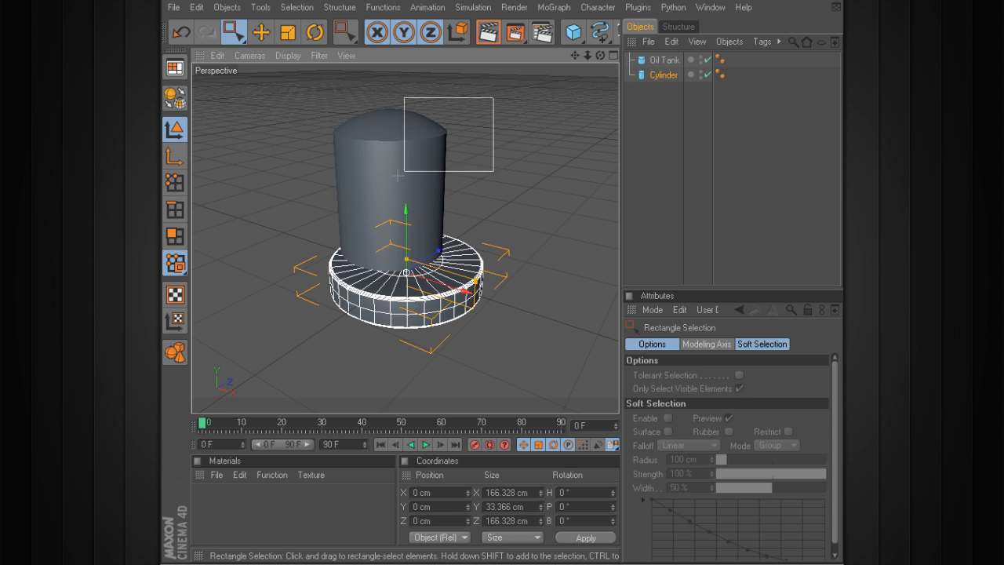
{"action": "left_click_drag", "start_coordinate": [488, 100], "coordinate": [335, 191]}
{"action": "left_click_drag", "start_coordinate": [493, 265], "coordinate": [443, 323]}
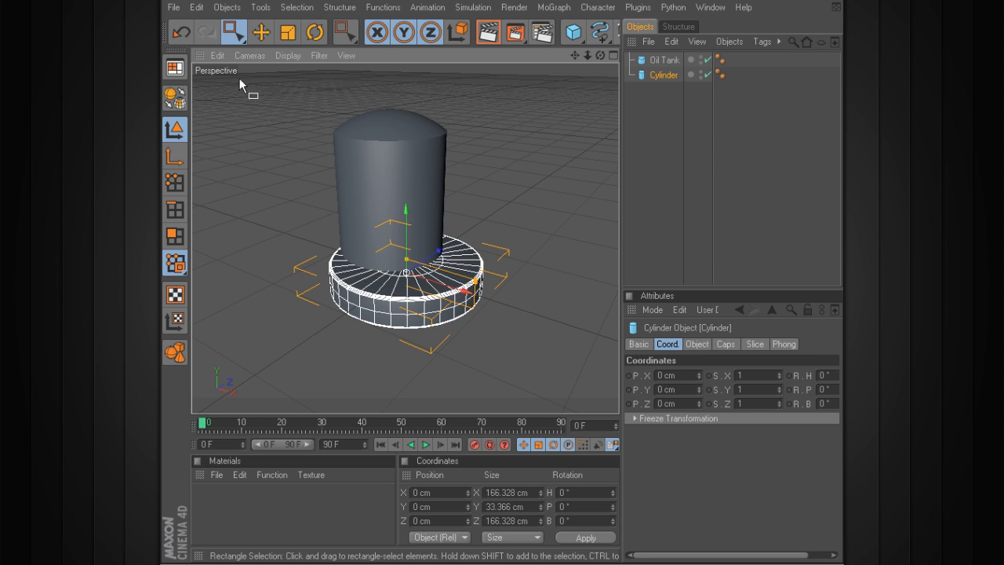
Step: Switch to the freehand lasso selection and select the Oil Tank by outlining its domed top
{"action": "mouse_move", "coordinate": [239, 39]}
{"action": "left_mouse_down"}
{"action": "mouse_move", "coordinate": [265, 41]}
{"action": "mouse_move", "coordinate": [258, 73]}
{"action": "left_mouse_up"}
{"action": "mouse_move", "coordinate": [460, 126]}
{"action": "left_mouse_down"}
{"action": "mouse_move", "coordinate": [515, 167]}
{"action": "mouse_move", "coordinate": [474, 136]}
{"action": "left_mouse_up"}
{"action": "left_click_drag", "start_coordinate": [419, 106], "coordinate": [385, 76]}
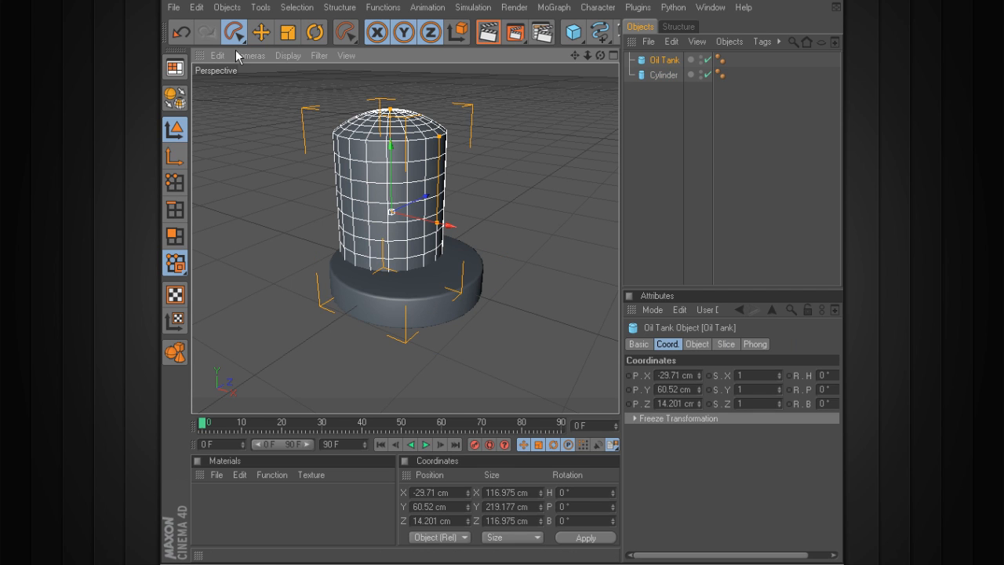
Step: Switch to Live Selection, deselect everything, and pick the Oil Tank and cylinder in turn, ending on the Oil Tank
{"action": "left_click_drag", "start_coordinate": [235, 33], "coordinate": [256, 46]}
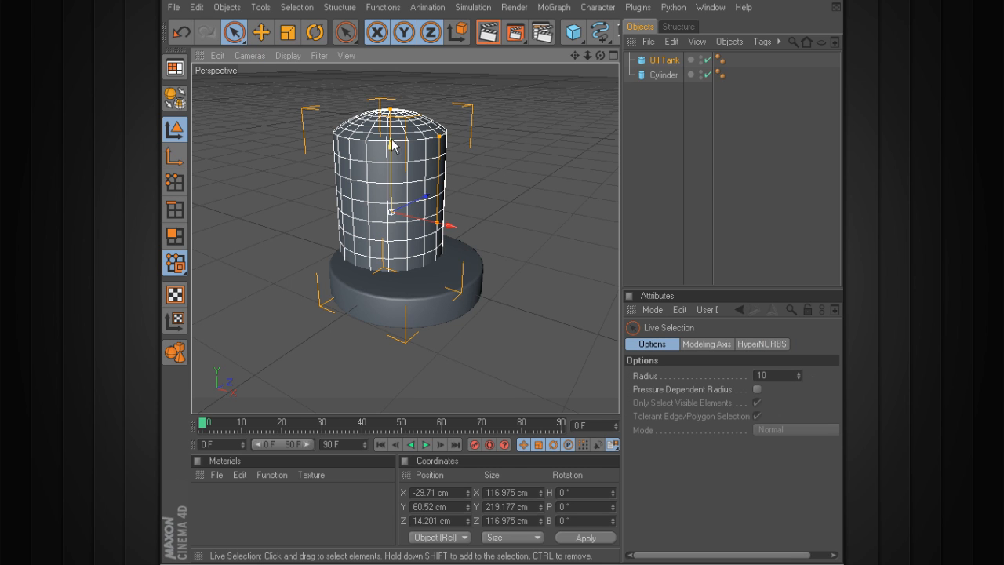
{"action": "left_click_drag", "start_coordinate": [471, 226], "coordinate": [538, 273], "text": "alt"}
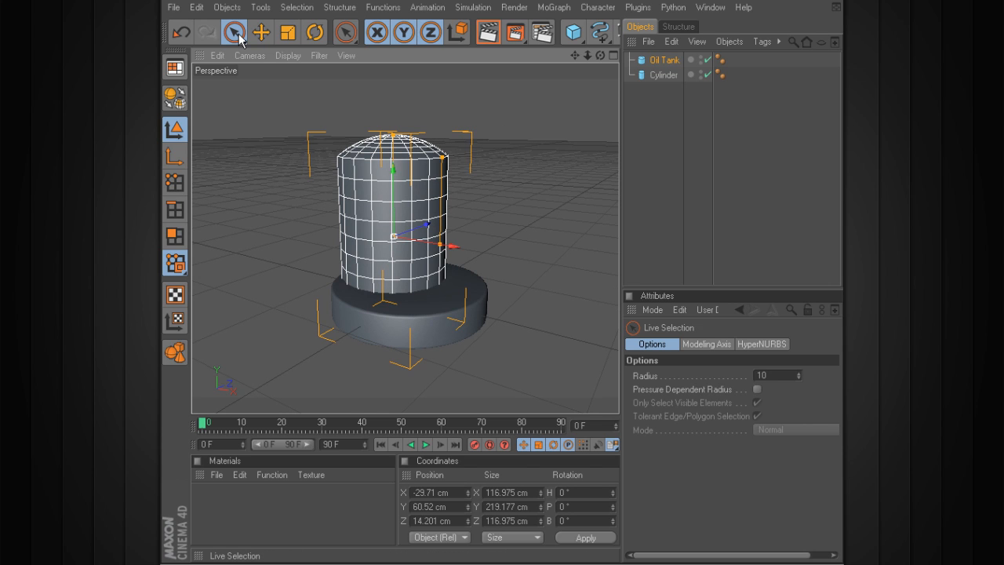
{"action": "left_click", "coordinate": [466, 222]}
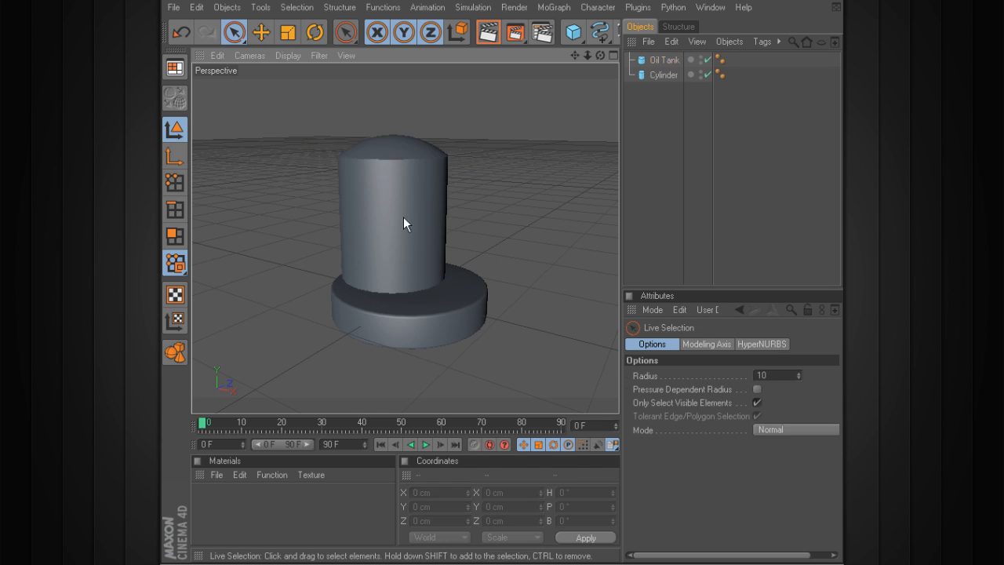
{"action": "left_click", "coordinate": [440, 232]}
{"action": "left_click", "coordinate": [459, 331]}
{"action": "left_click", "coordinate": [416, 249]}
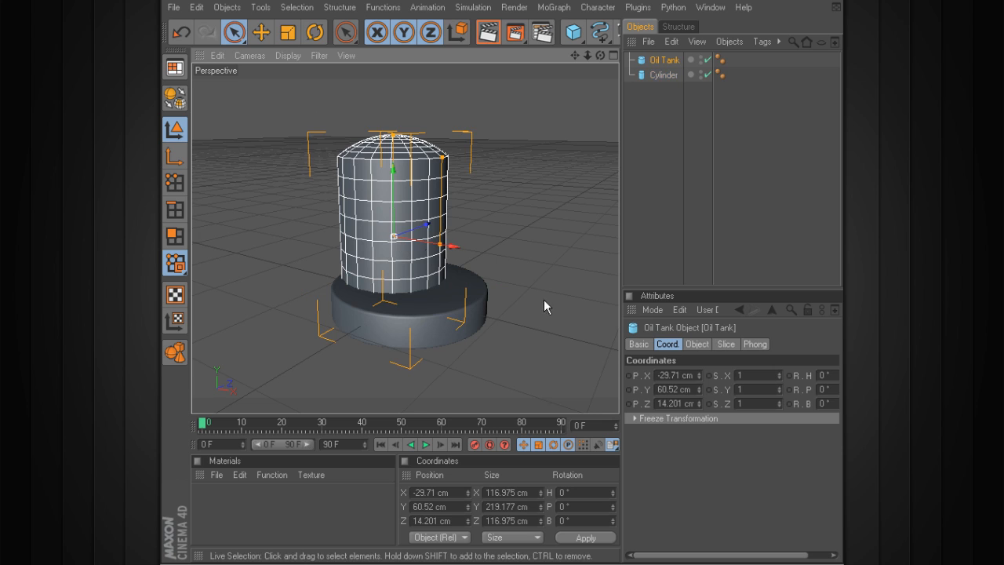
Step: Keep Live Selection active and examine the Oil Tank and cylinder from different angles and distances
{"action": "left_click", "coordinate": [233, 32]}
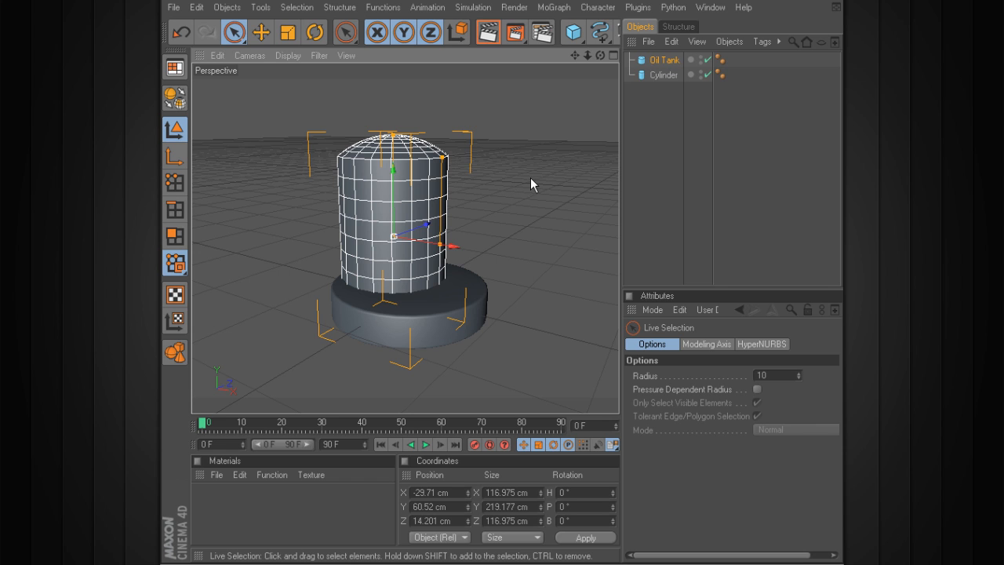
{"action": "middle_click_drag", "start_coordinate": [499, 183], "coordinate": [492, 205], "text": "alt"}
{"action": "right_click_drag", "start_coordinate": [498, 183], "coordinate": [484, 185], "text": "alt"}
{"action": "left_click_drag", "start_coordinate": [568, 252], "coordinate": [559, 223], "text": "alt"}
{"action": "middle_click_drag", "start_coordinate": [550, 217], "coordinate": [562, 232], "text": "alt"}
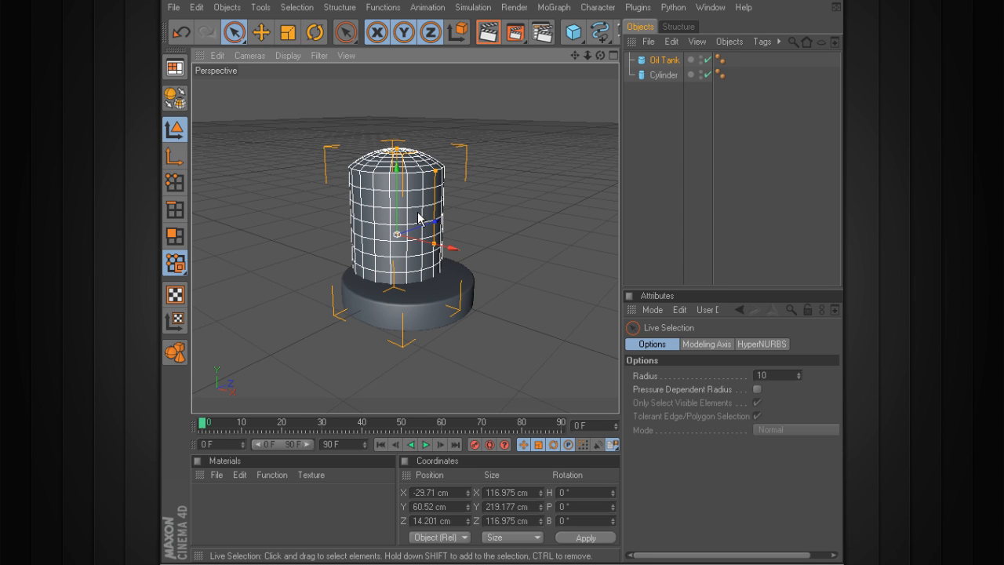
{"action": "middle_click_drag", "start_coordinate": [426, 211], "coordinate": [419, 193], "text": "alt"}
{"action": "left_click_drag", "start_coordinate": [449, 210], "coordinate": [449, 220], "text": "alt"}
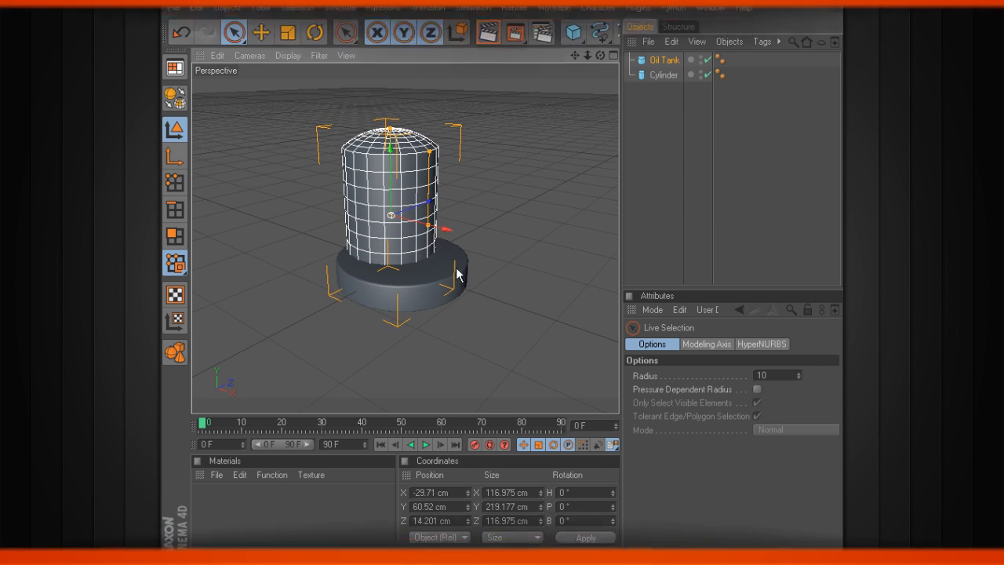